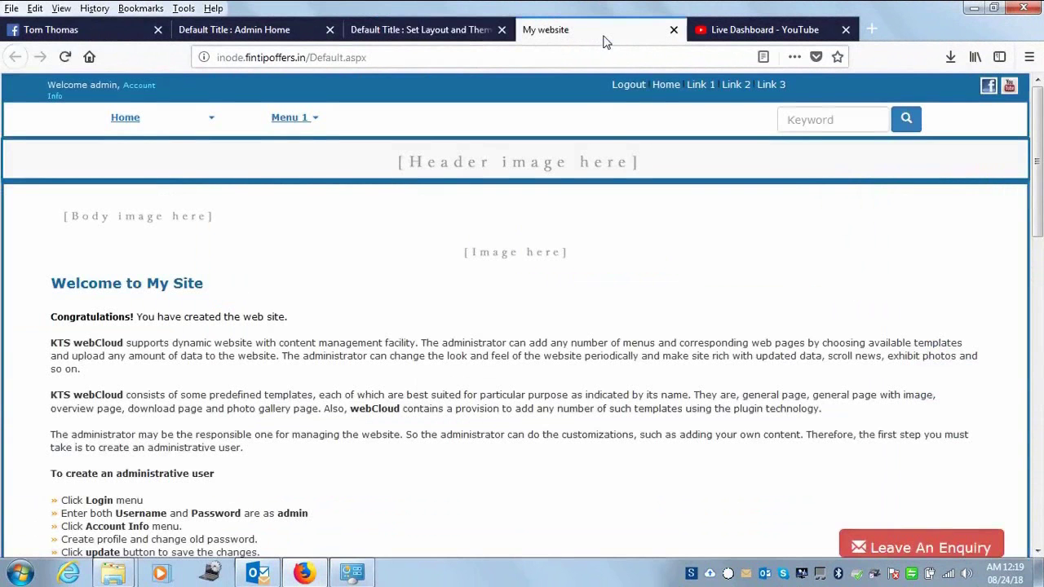
Step: Set the website's layout to Default Layout with the Default theme in the Layout Settings page
{"action": "left_click_drag", "start_coordinate": [1038, 155], "coordinate": [1038, 123]}
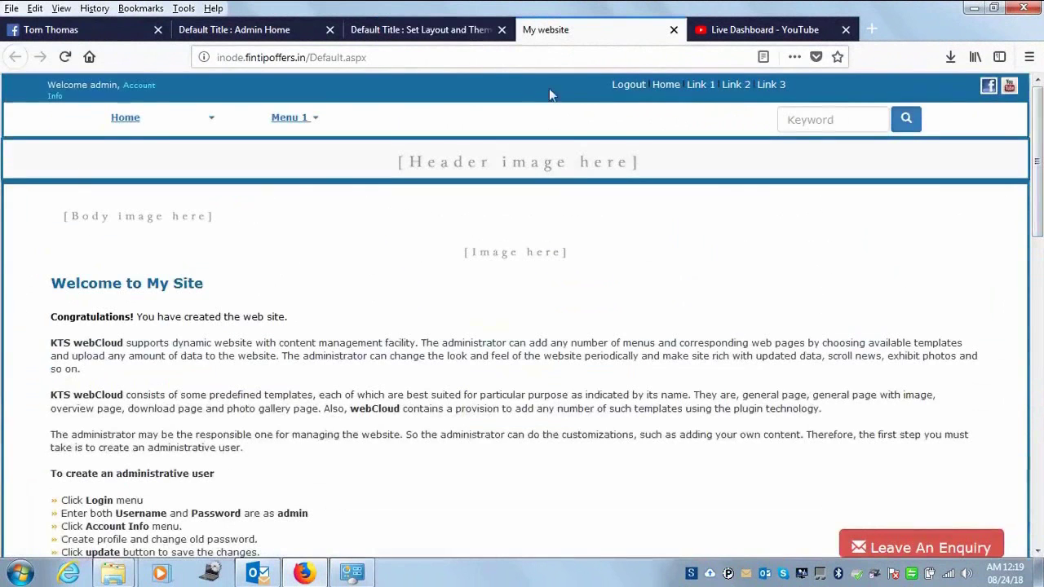
{"action": "left_click", "coordinate": [420, 29]}
{"action": "left_click", "coordinate": [474, 317]}
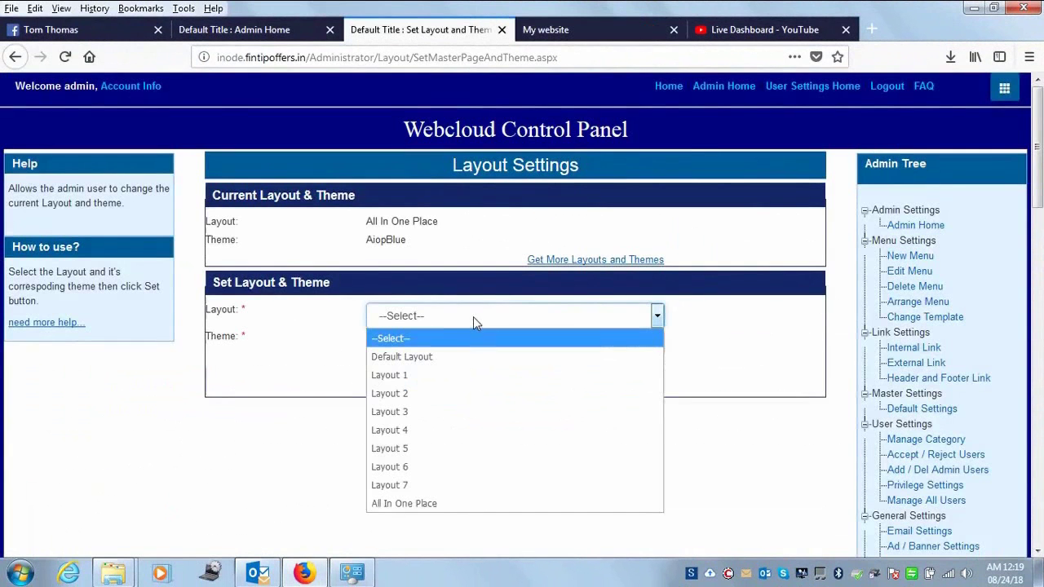
{"action": "key", "text": "Escape"}
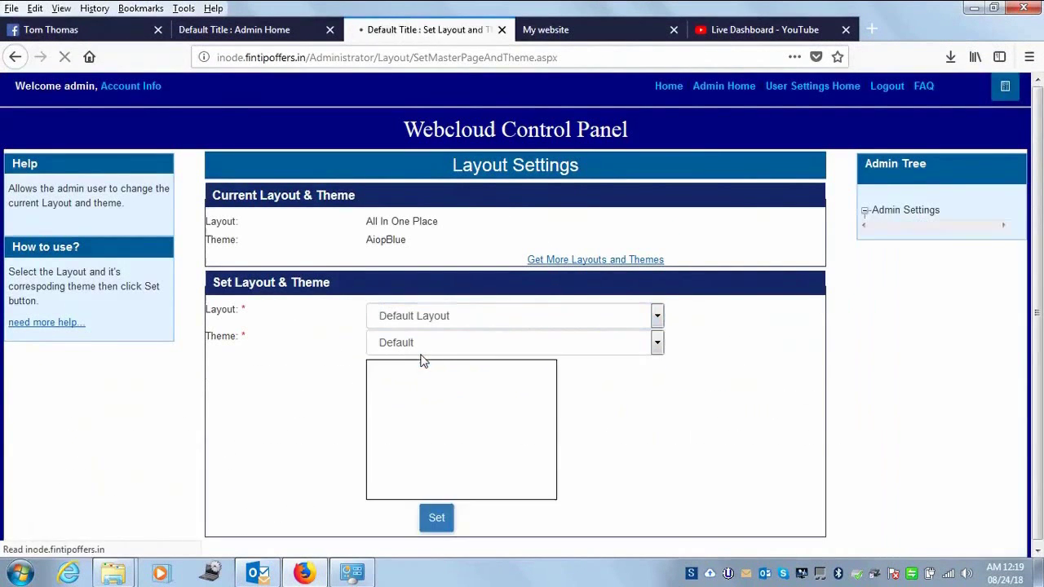
{"action": "scroll", "coordinate": [451, 238], "scroll_direction": "down", "scroll_amount": 2}
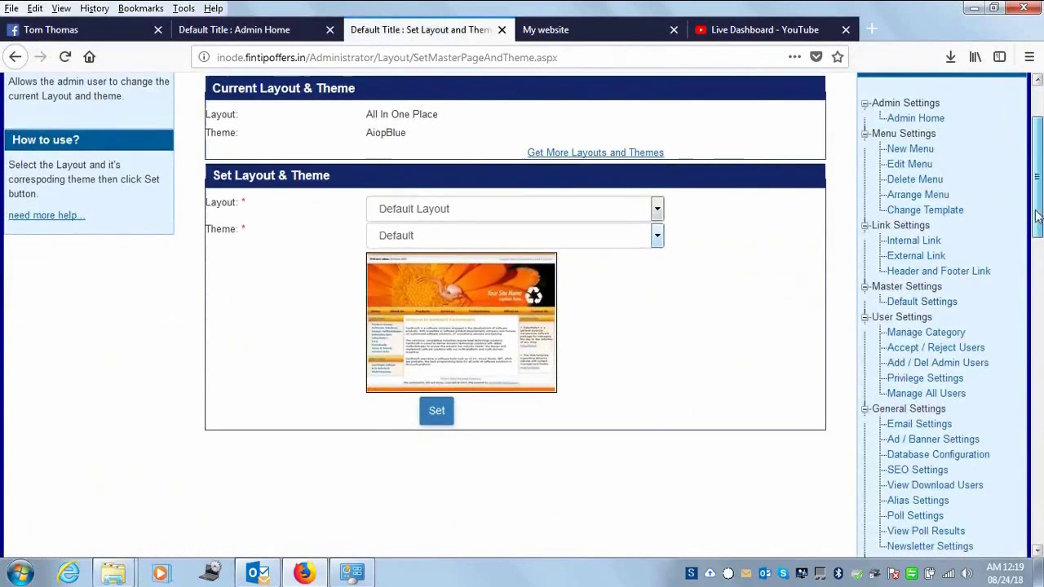
{"action": "left_click", "coordinate": [450, 237]}
{"action": "left_click", "coordinate": [450, 237]}
{"action": "left_click", "coordinate": [450, 237]}
{"action": "left_click", "coordinate": [451, 238]}
{"action": "left_click", "coordinate": [436, 411]}
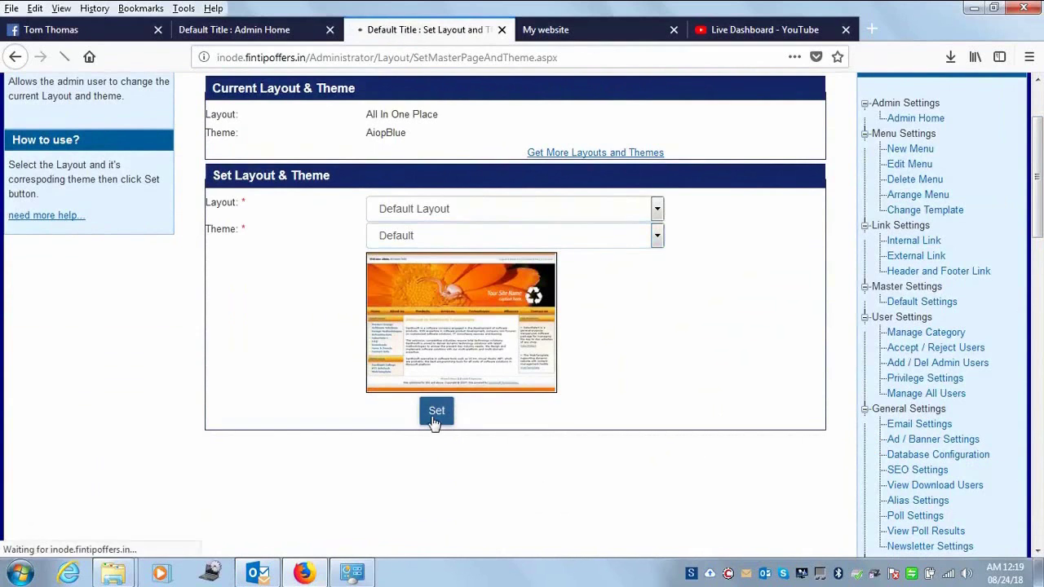
Step: Reload the My website page to view the Default Layout
{"action": "left_click", "coordinate": [569, 31]}
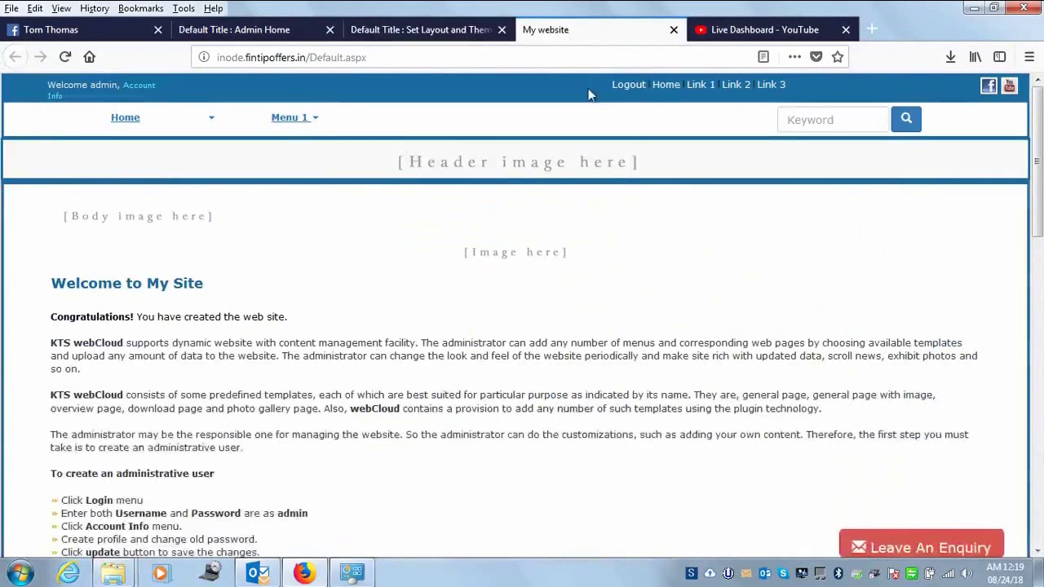
{"action": "left_click", "coordinate": [65, 58]}
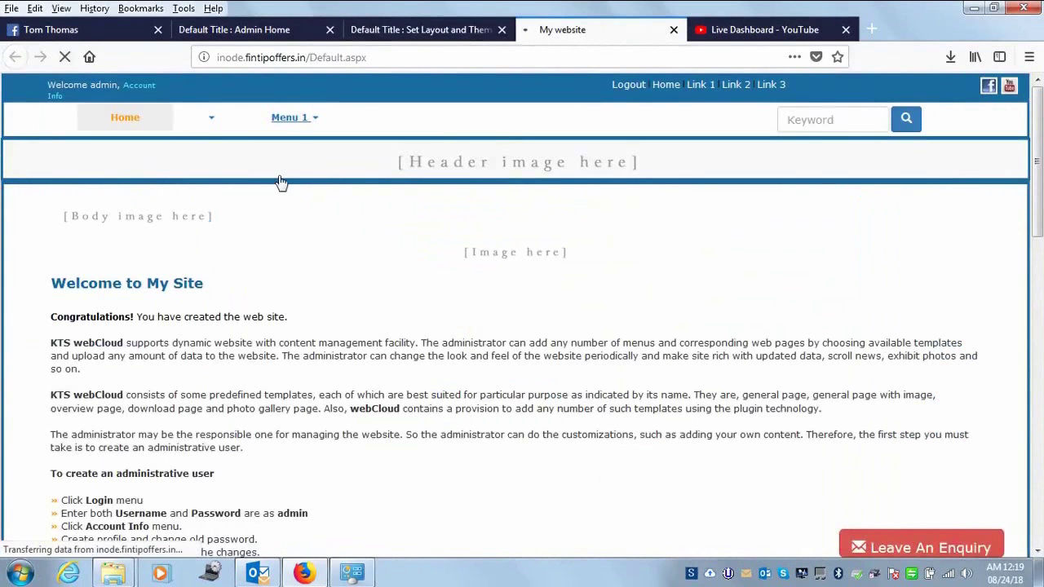
{"action": "mouse_move", "coordinate": [1036, 245]}
{"action": "left_mouse_down"}
{"action": "mouse_move", "coordinate": [1036, 539]}
{"action": "mouse_move", "coordinate": [1036, 236]}
{"action": "left_mouse_up"}
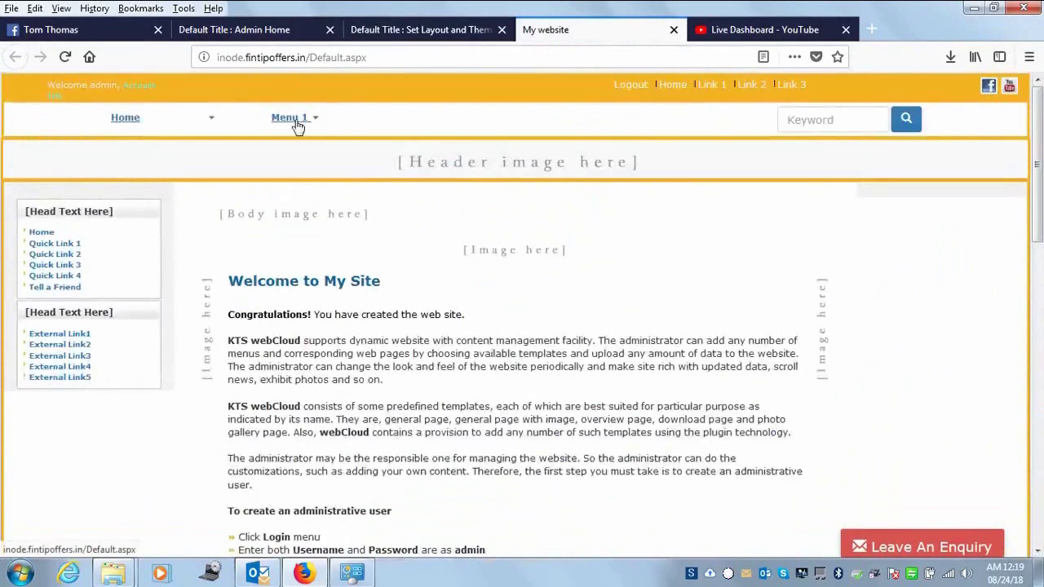
Step: Set the website's layout to All In One Place with the AiopBlue theme, and reload the My website page
{"action": "left_click", "coordinate": [416, 31]}
{"action": "left_click", "coordinate": [571, 458]}
{"action": "left_click", "coordinate": [449, 432]}
{"action": "scroll", "coordinate": [1039, 156], "scroll_direction": "down", "scroll_amount": 4}
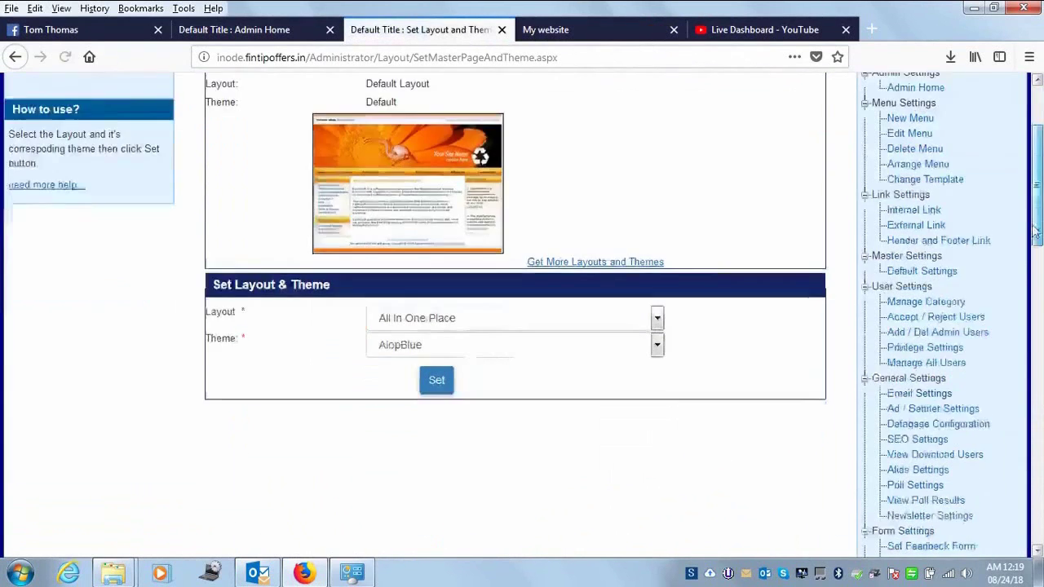
{"action": "left_click", "coordinate": [436, 177]}
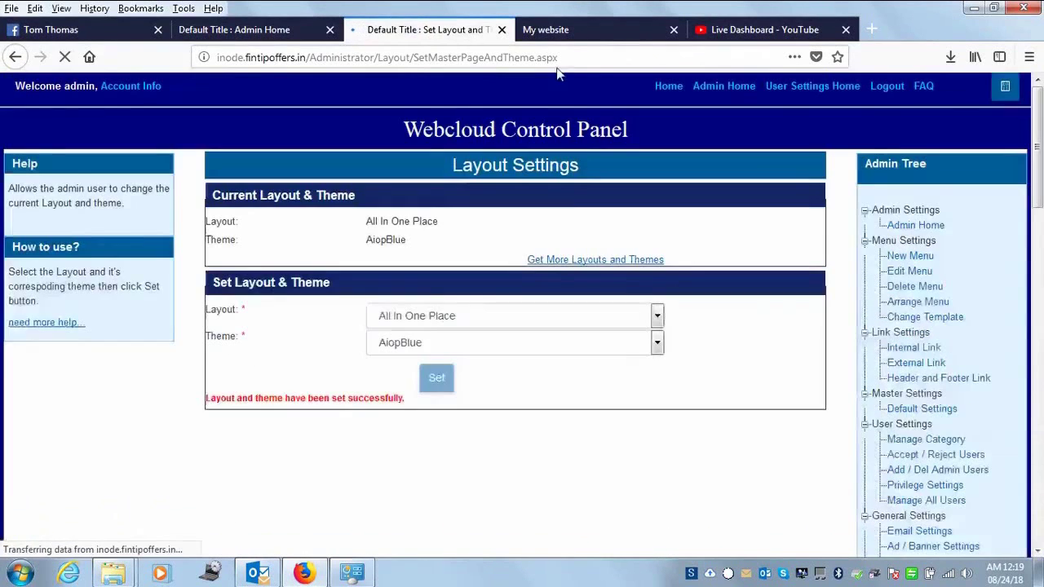
{"action": "left_click", "coordinate": [545, 29]}
{"action": "left_click", "coordinate": [63, 64]}
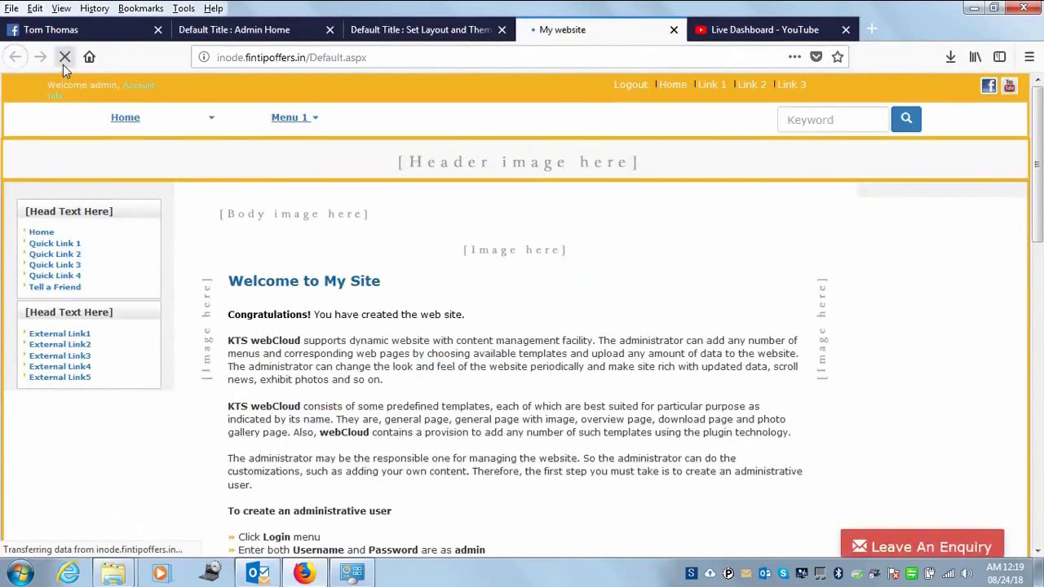
Step: Return to the control panel's Admin Home and show the Configure Web Pages settings down to the end
{"action": "left_click", "coordinate": [438, 33]}
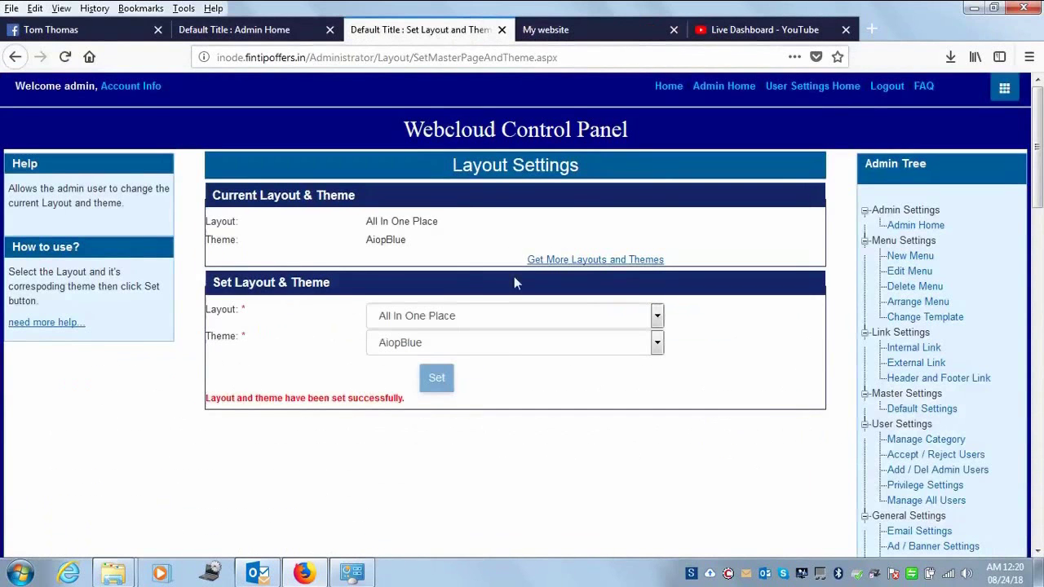
{"action": "left_click", "coordinate": [730, 88]}
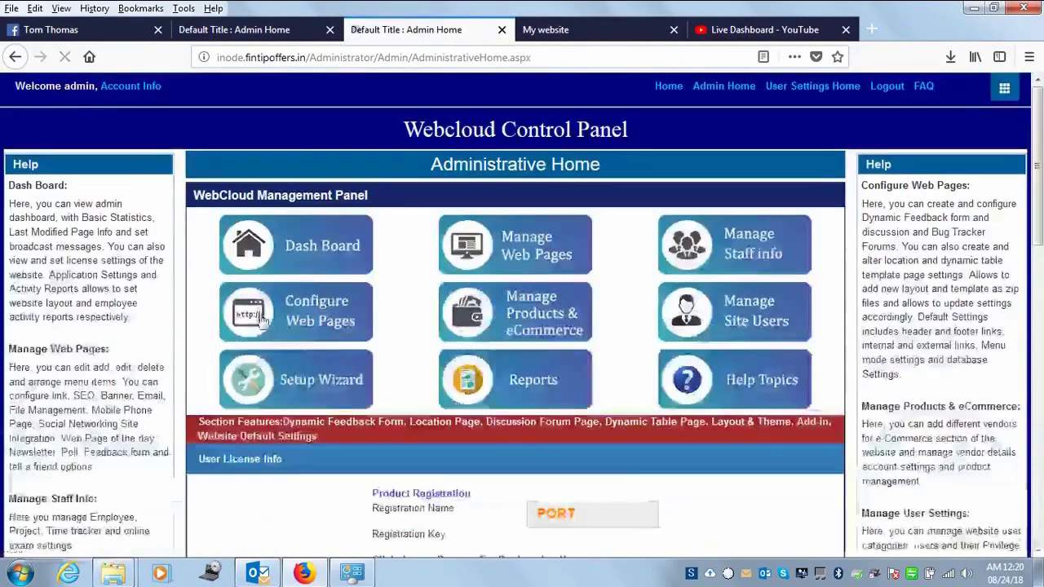
{"action": "left_click_drag", "start_coordinate": [1042, 220], "coordinate": [1018, 524]}
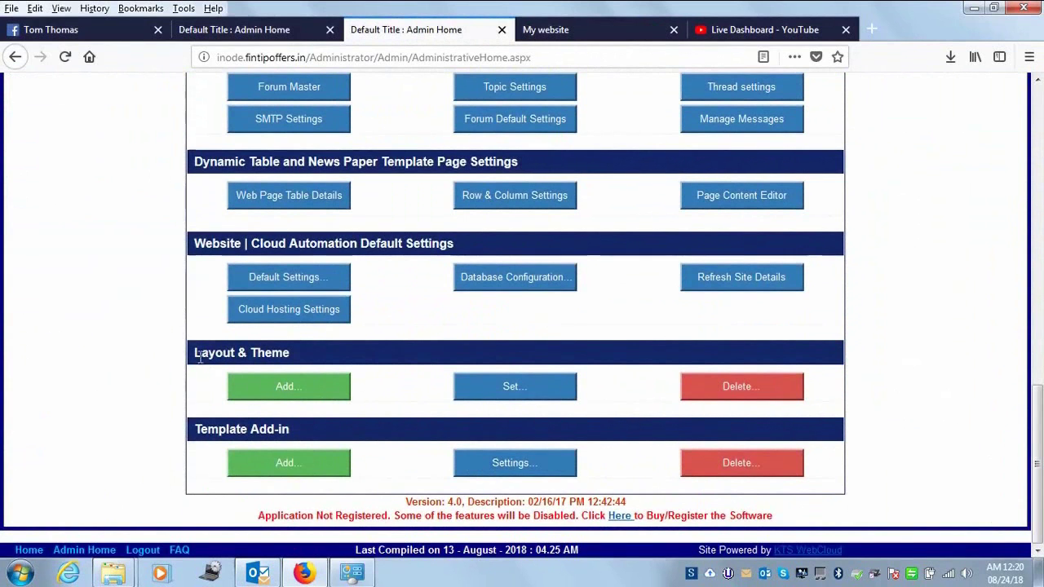
Step: Highlight the Layout & Theme heading and the Template Add-in heading to point out these two settings groups
{"action": "left_click_drag", "start_coordinate": [196, 352], "coordinate": [328, 365]}
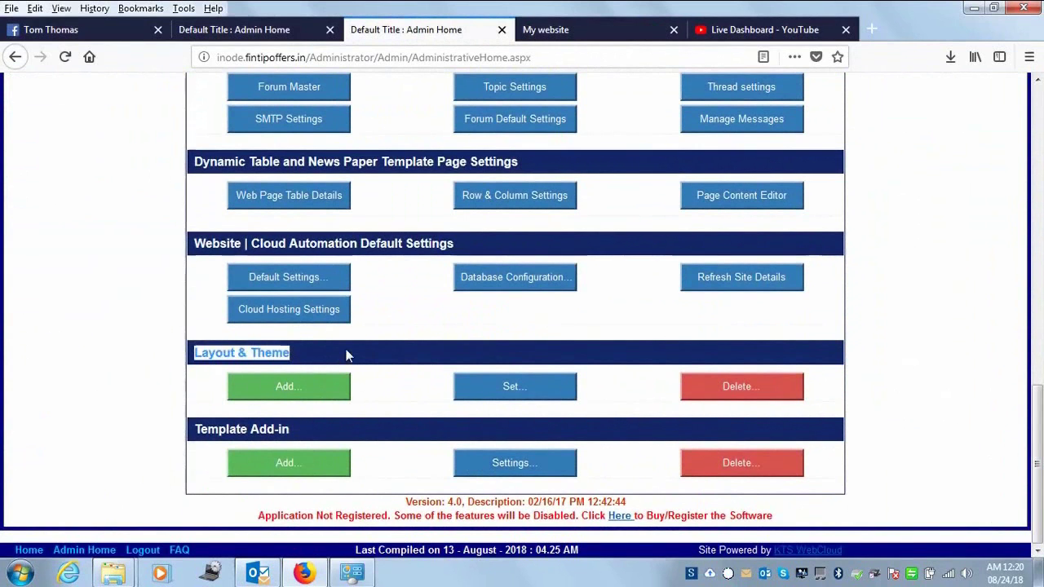
{"action": "left_click", "coordinate": [346, 352]}
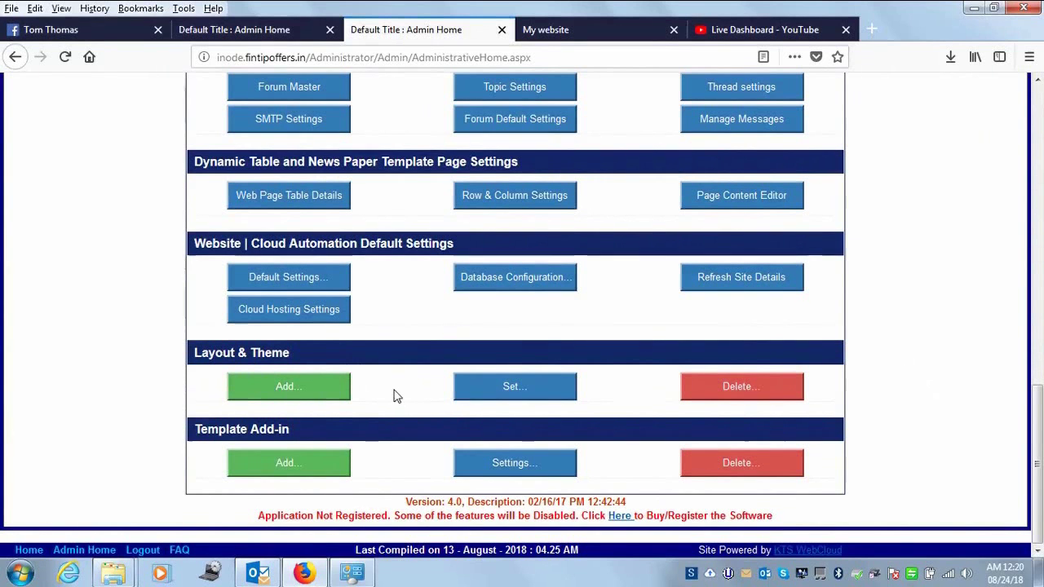
{"action": "left_click_drag", "start_coordinate": [193, 352], "coordinate": [372, 352]}
{"action": "left_click", "coordinate": [372, 352]}
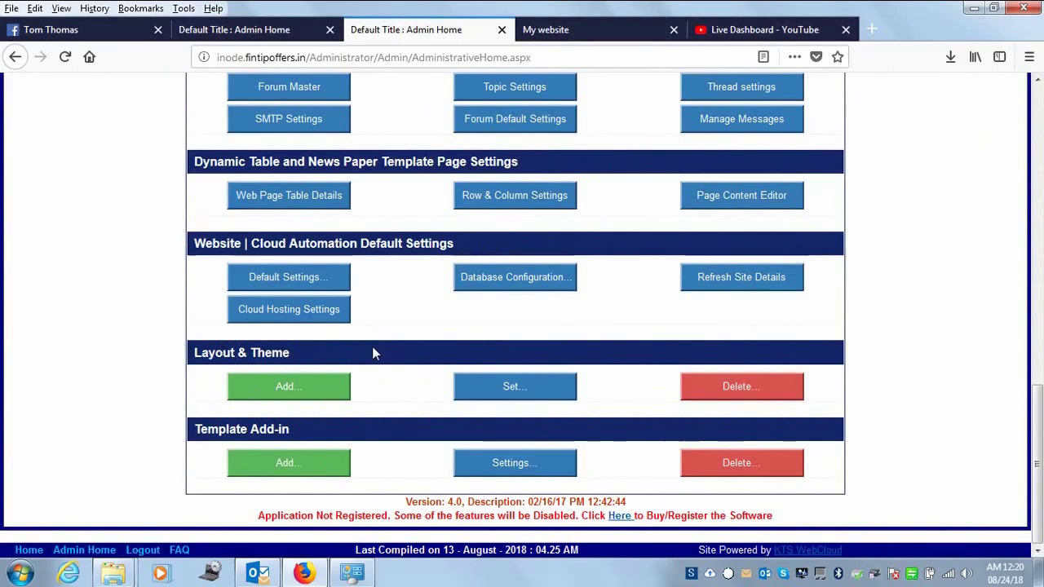
{"action": "left_click_drag", "start_coordinate": [201, 434], "coordinate": [324, 433]}
{"action": "left_click", "coordinate": [323, 433]}
{"action": "left_click_drag", "start_coordinate": [195, 431], "coordinate": [357, 424]}
{"action": "left_click", "coordinate": [357, 425]}
Step: Open the Manage Products & eCommerce section and bring its settings groups into view
{"action": "left_click_drag", "start_coordinate": [1039, 443], "coordinate": [1041, 135]}
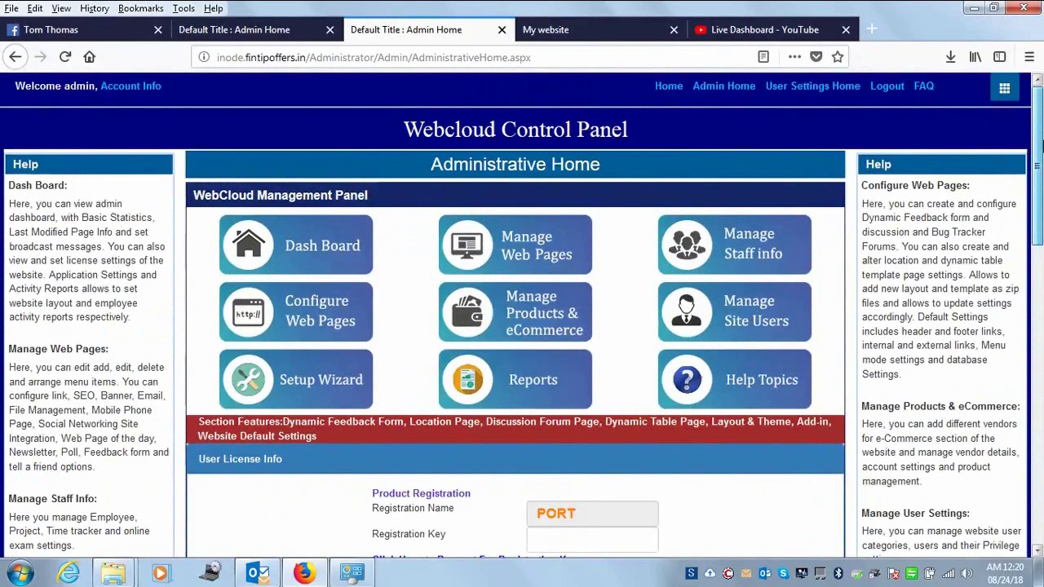
{"action": "left_click_drag", "start_coordinate": [1041, 143], "coordinate": [1041, 159]}
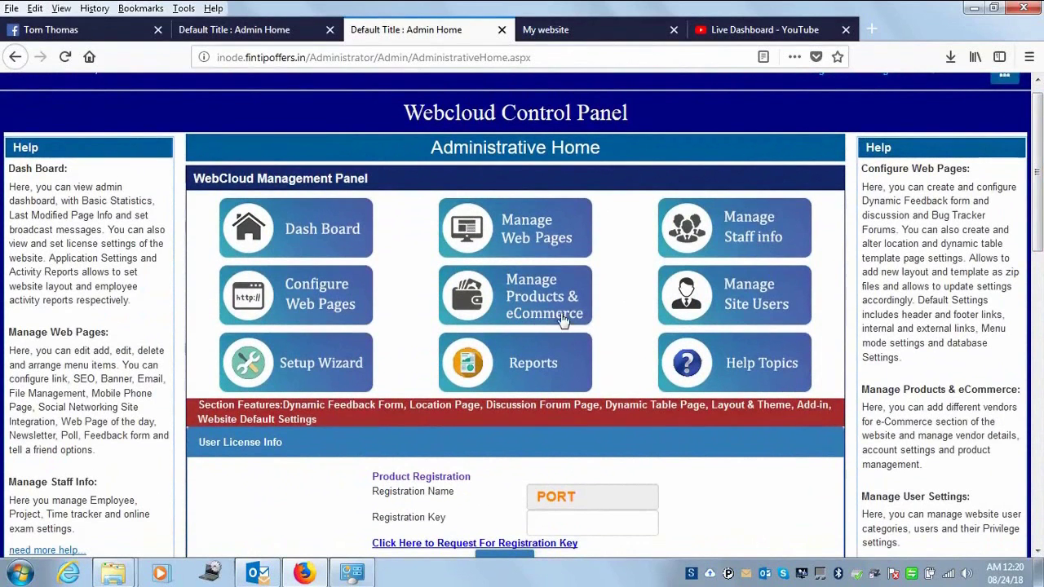
{"action": "left_click", "coordinate": [527, 304]}
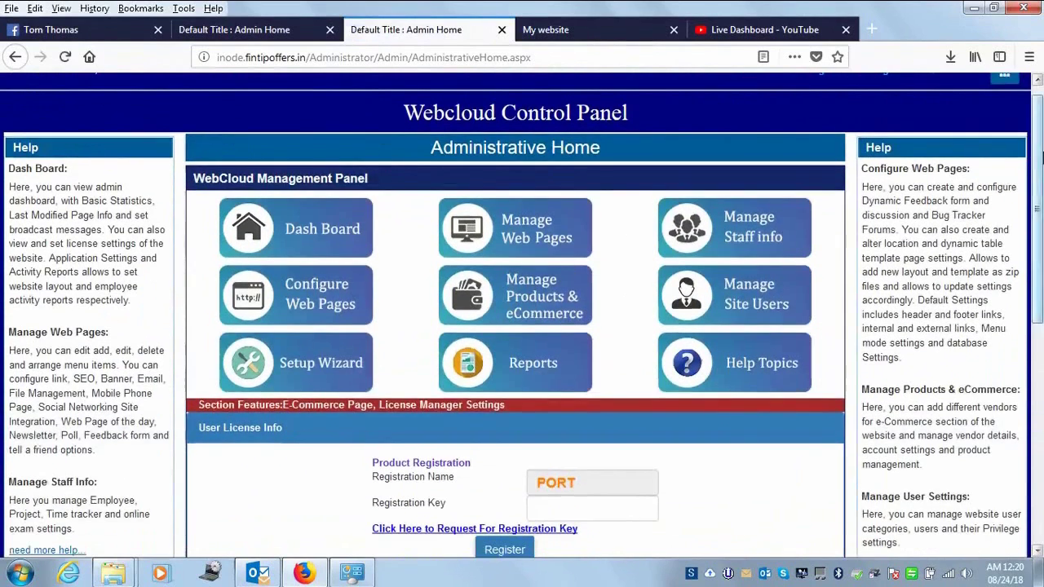
{"action": "left_click_drag", "start_coordinate": [1036, 158], "coordinate": [1036, 380]}
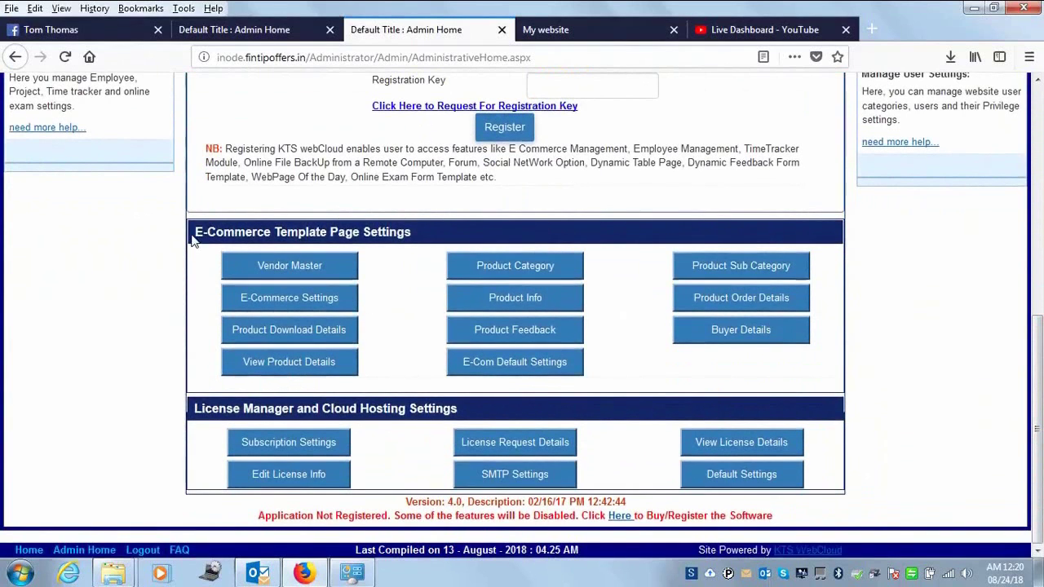
Step: Highlight the E-Commerce Template Page Settings heading to examine that group of options
{"action": "left_click_drag", "start_coordinate": [193, 232], "coordinate": [432, 236]}
{"action": "left_click", "coordinate": [432, 235]}
{"action": "mouse_move", "coordinate": [194, 234]}
{"action": "left_mouse_down"}
{"action": "mouse_move", "coordinate": [416, 233]}
{"action": "mouse_move", "coordinate": [191, 234]}
{"action": "left_mouse_up"}
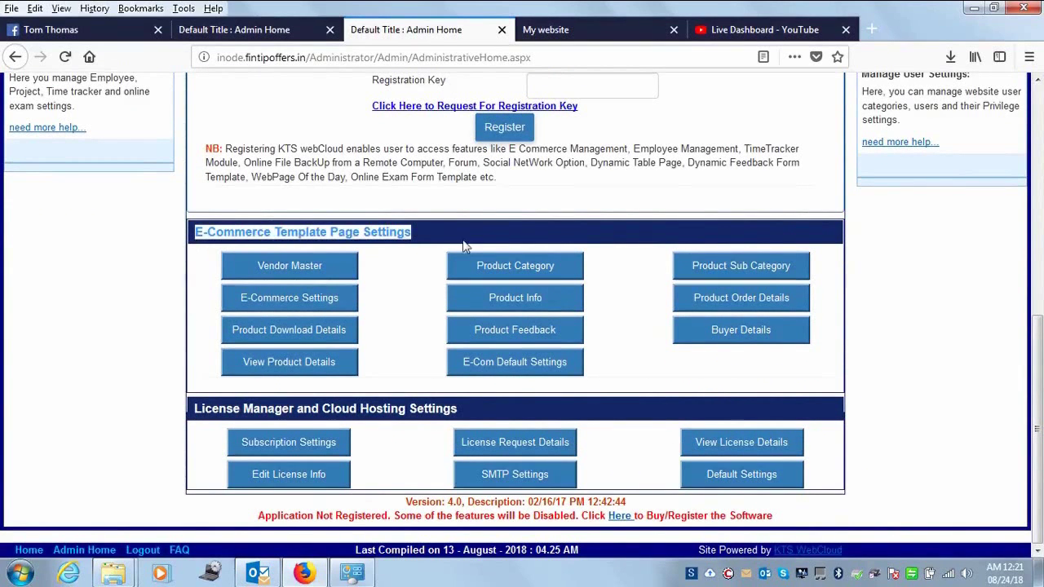
{"action": "left_click", "coordinate": [182, 236]}
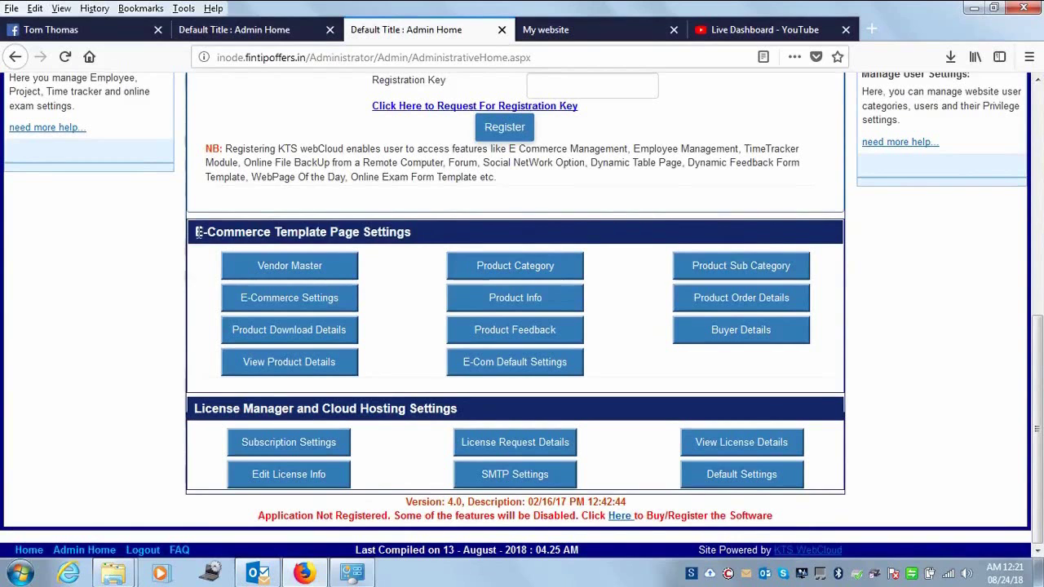
{"action": "left_click_drag", "start_coordinate": [195, 234], "coordinate": [441, 237]}
{"action": "left_click", "coordinate": [438, 236]}
{"action": "left_click_drag", "start_coordinate": [427, 234], "coordinate": [196, 233]}
{"action": "left_click", "coordinate": [414, 239]}
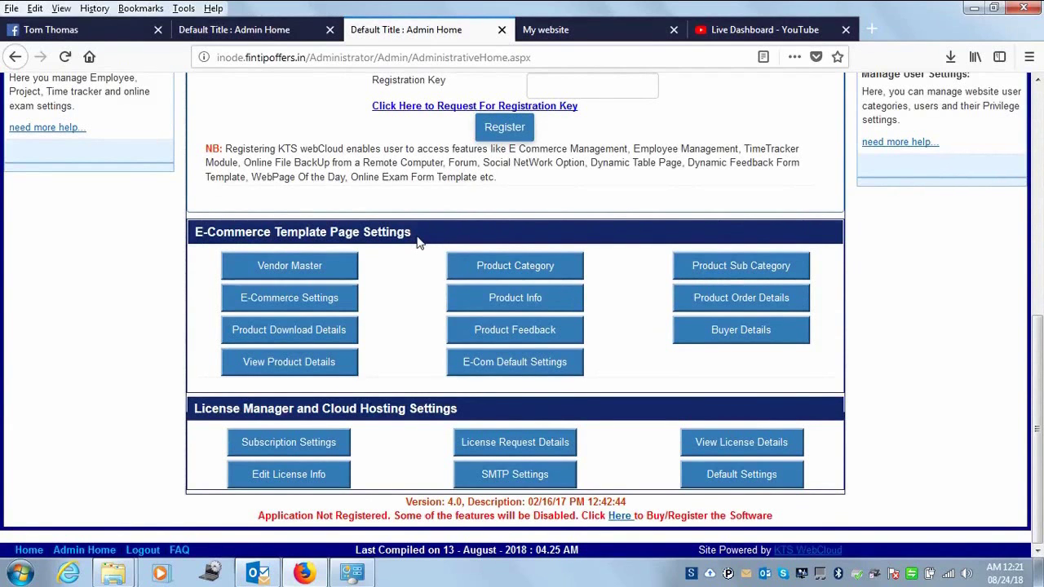
Step: Highlight the License Manager and Cloud Hosting Settings heading to examine that group of options
{"action": "left_click_drag", "start_coordinate": [196, 418], "coordinate": [470, 414]}
{"action": "left_click", "coordinate": [470, 415]}
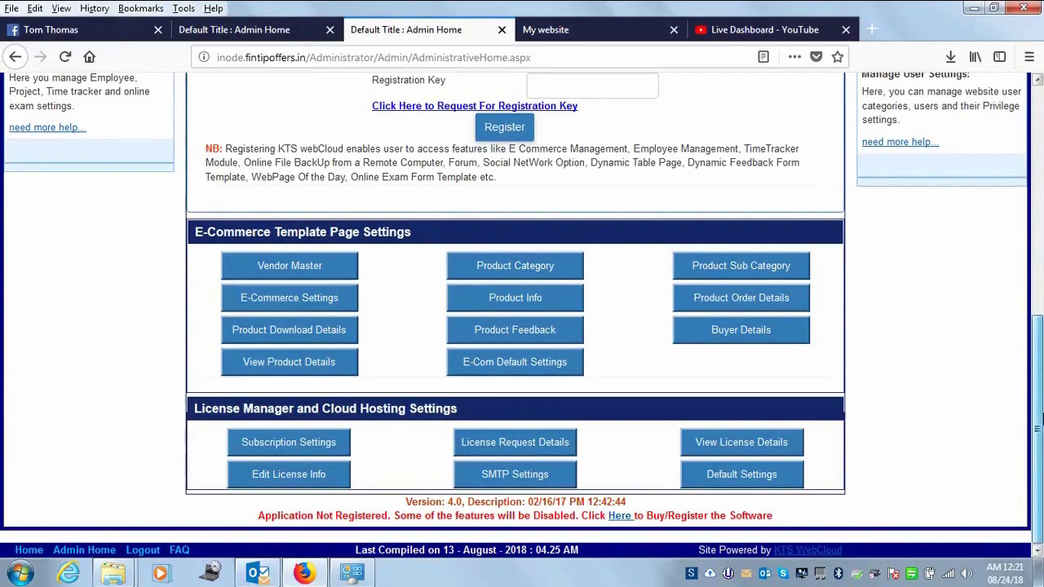
{"action": "left_click_drag", "start_coordinate": [196, 412], "coordinate": [462, 410]}
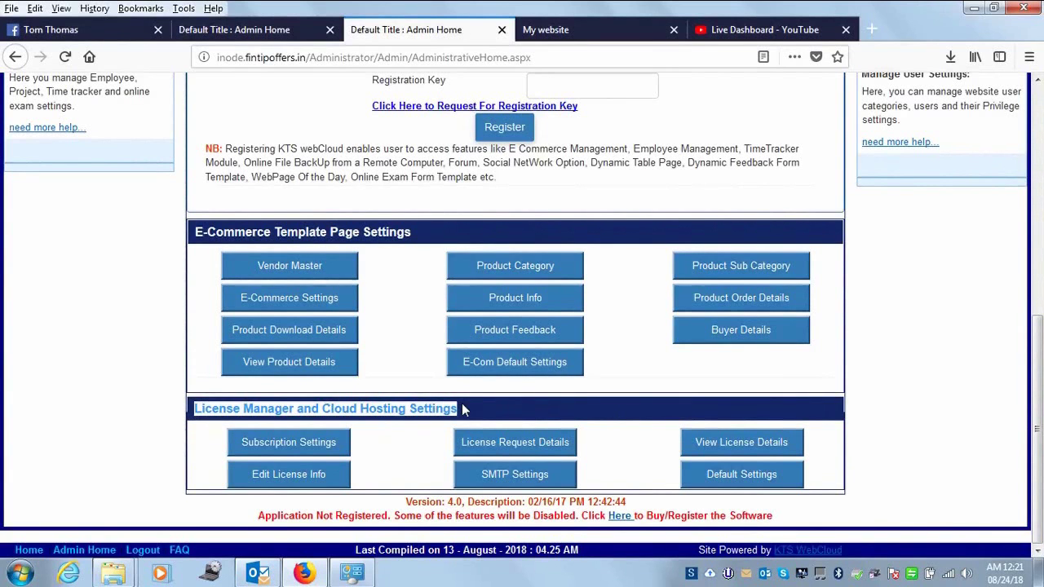
{"action": "left_click", "coordinate": [209, 407]}
{"action": "left_click_drag", "start_coordinate": [195, 414], "coordinate": [524, 411]}
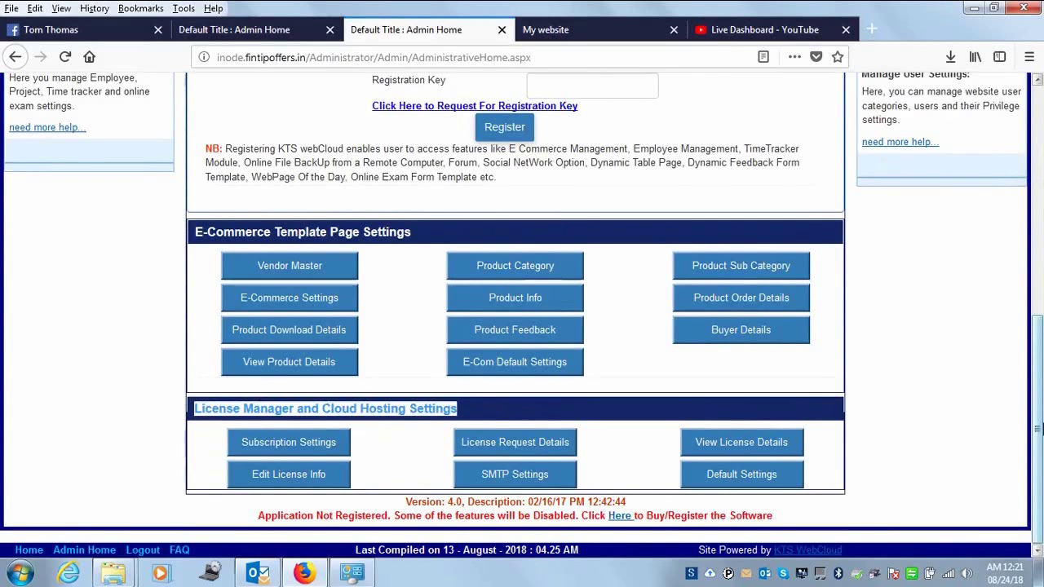
Step: Reload the Admin Home and open the Manage Staff info section to show its settings groups
{"action": "scroll", "coordinate": [797, 147], "scroll_direction": "up", "scroll_amount": 10}
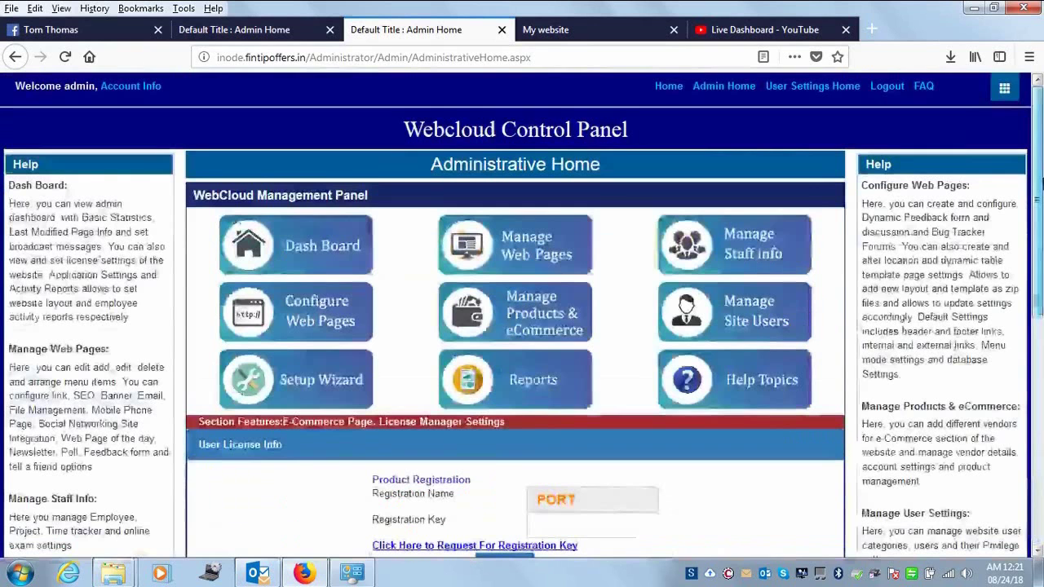
{"action": "left_click", "coordinate": [722, 86]}
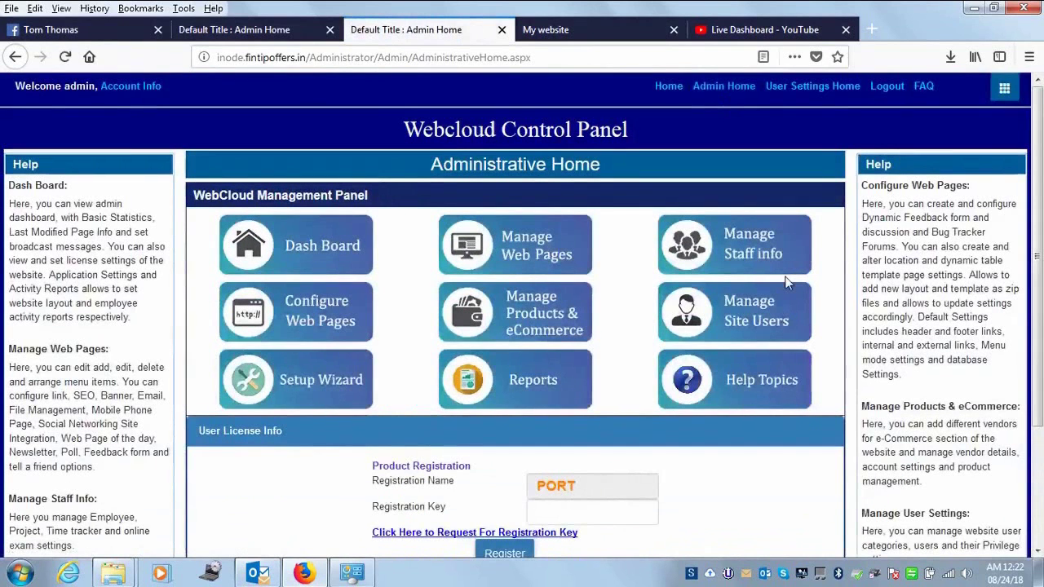
{"action": "left_click", "coordinate": [729, 245]}
{"action": "left_click_drag", "start_coordinate": [1038, 155], "coordinate": [1042, 383]}
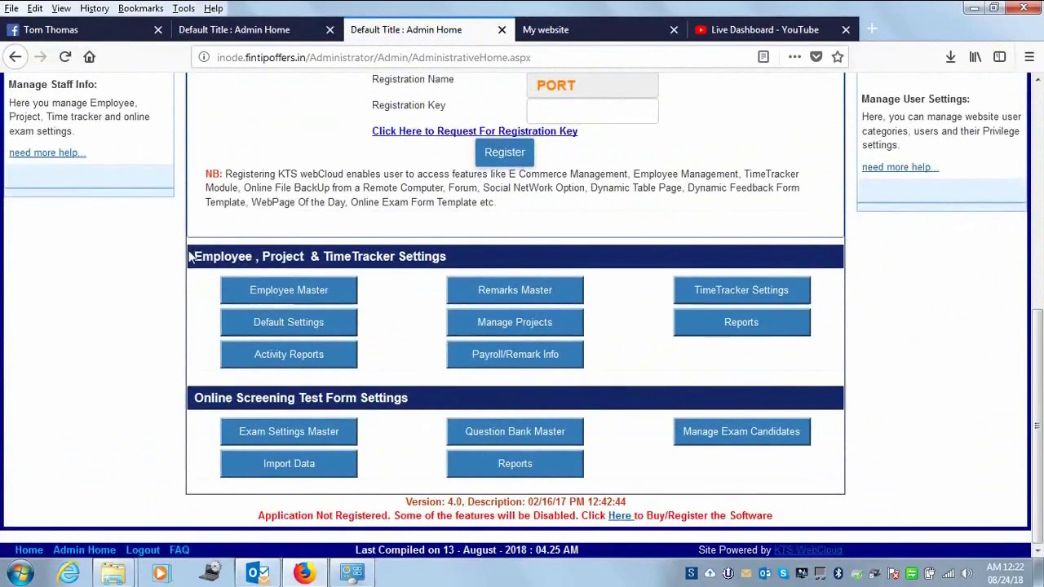
Step: Highlight the Employee, Project & TimeTracker Settings heading to examine that group of options
{"action": "left_click_drag", "start_coordinate": [192, 256], "coordinate": [483, 263]}
{"action": "left_click", "coordinate": [468, 256]}
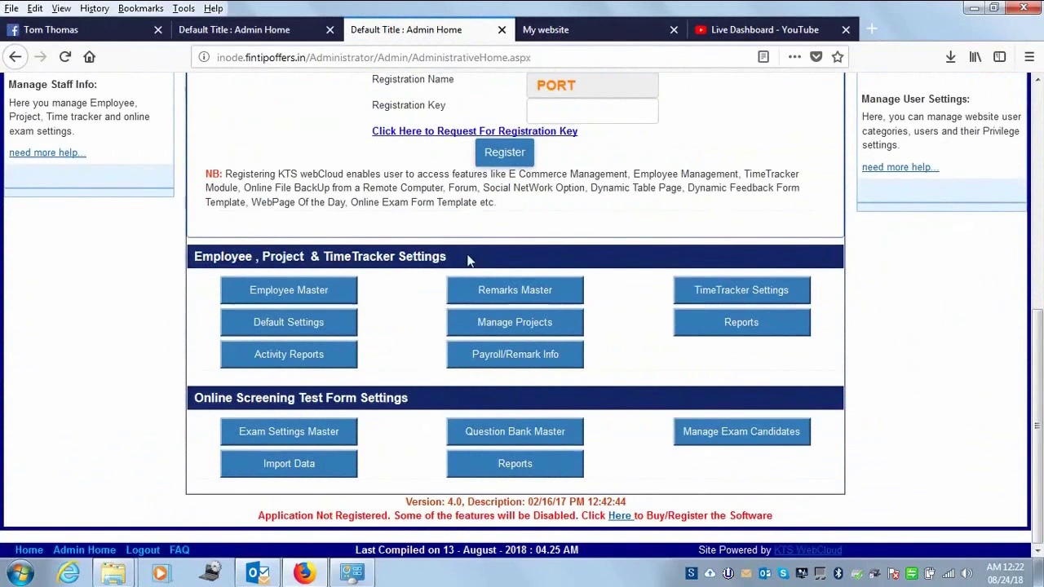
{"action": "left_click_drag", "start_coordinate": [194, 256], "coordinate": [454, 262]}
{"action": "left_click", "coordinate": [483, 264]}
{"action": "triple_click", "coordinate": [493, 255]}
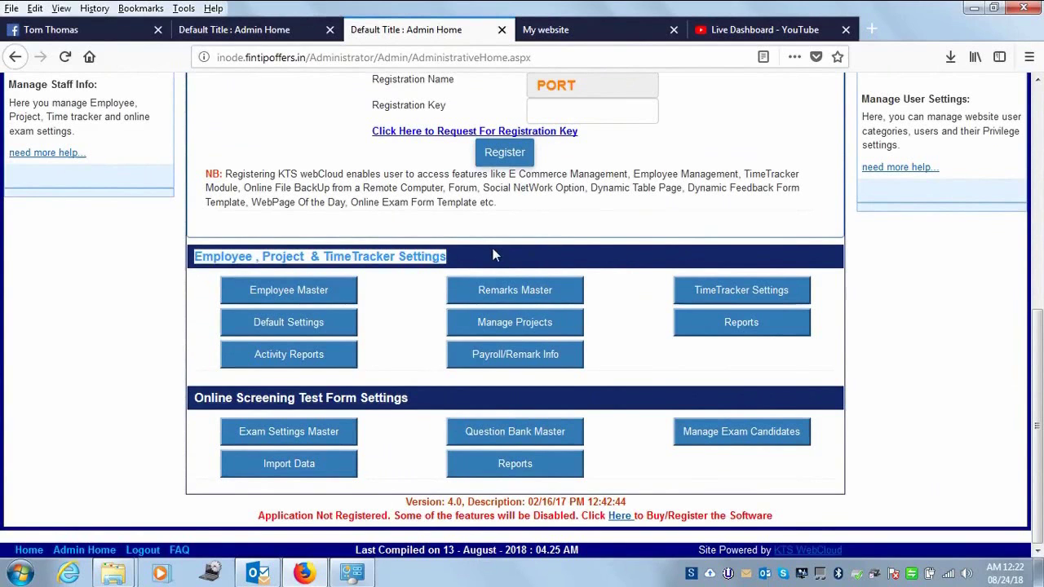
{"action": "left_click", "coordinate": [493, 256]}
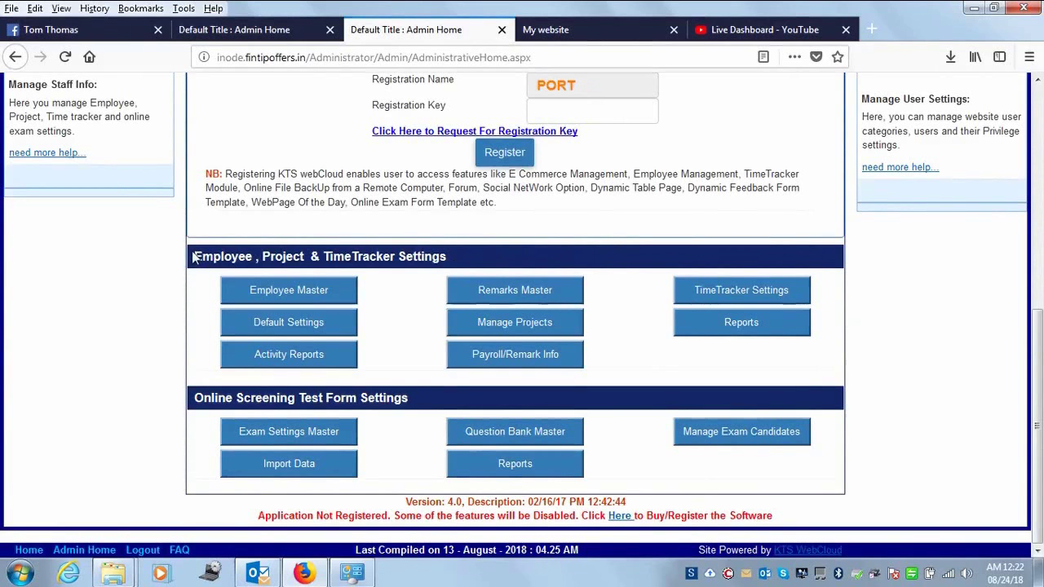
{"action": "left_click_drag", "start_coordinate": [193, 258], "coordinate": [499, 279]}
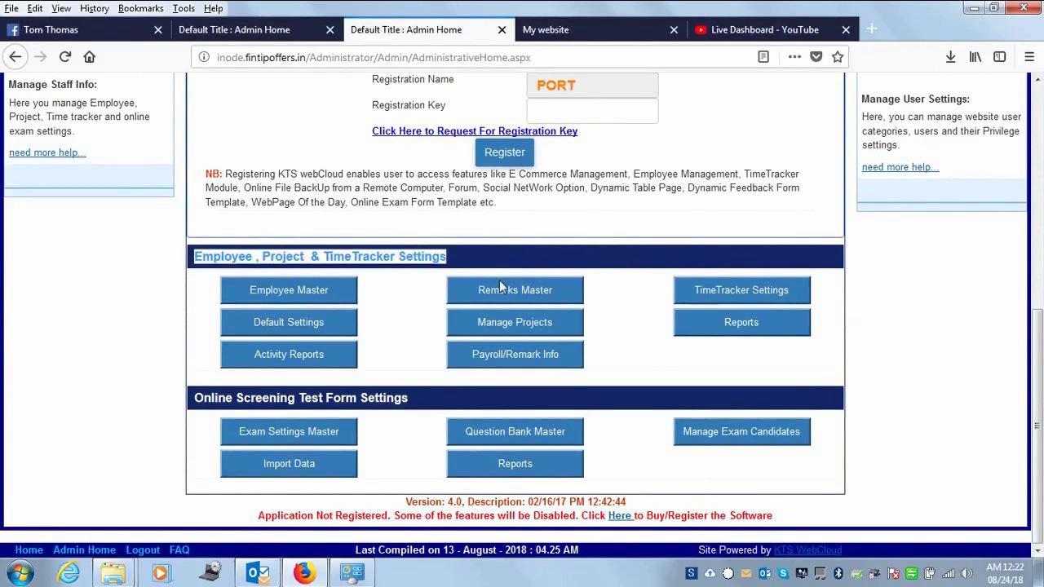
{"action": "left_click", "coordinate": [406, 357]}
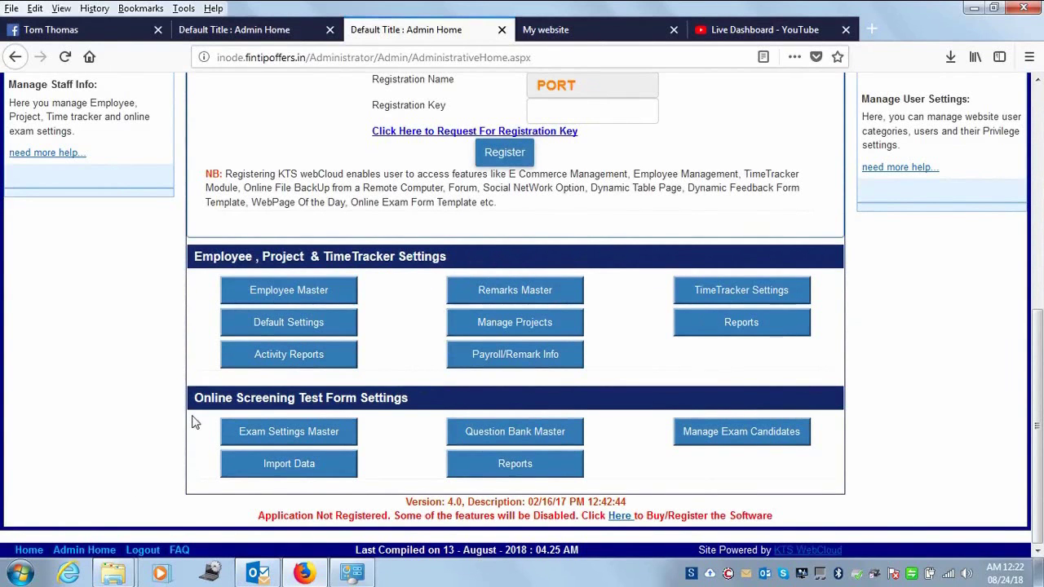
Step: Highlight the Online Screening Test Form Settings heading to examine that group of options
{"action": "left_click_drag", "start_coordinate": [194, 399], "coordinate": [451, 394]}
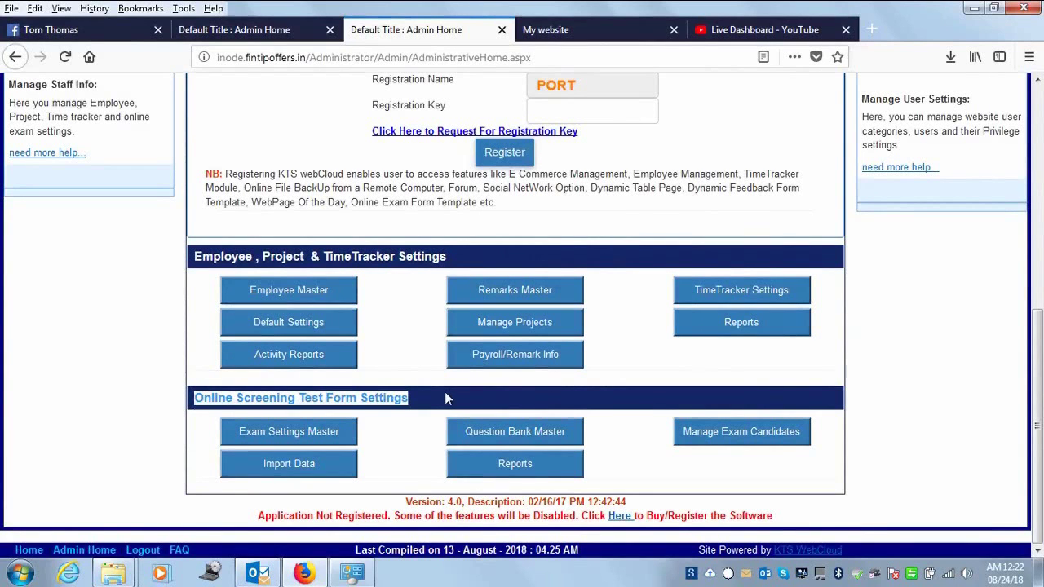
{"action": "left_click", "coordinate": [441, 392]}
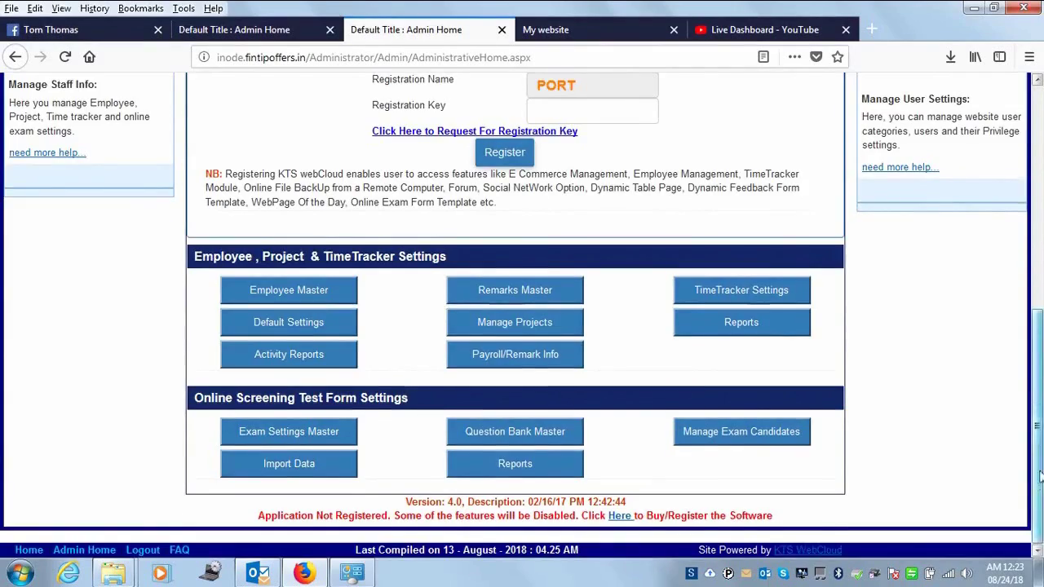
Step: Open the Manage Site Users section and examine its User settings options, including Manage All Users
{"action": "scroll", "coordinate": [1033, 383], "scroll_direction": "up", "scroll_amount": 5}
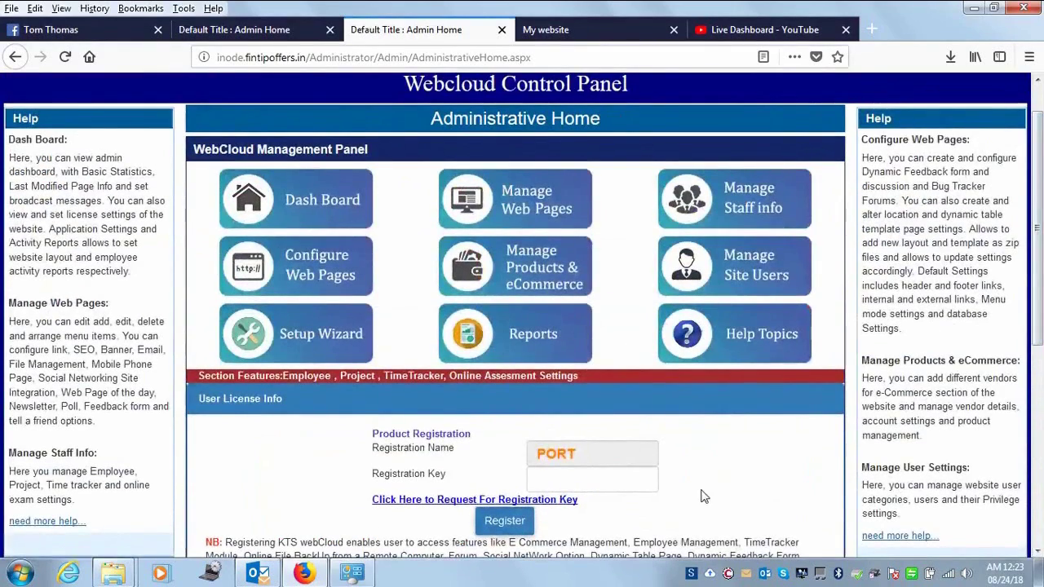
{"action": "left_click", "coordinate": [767, 271]}
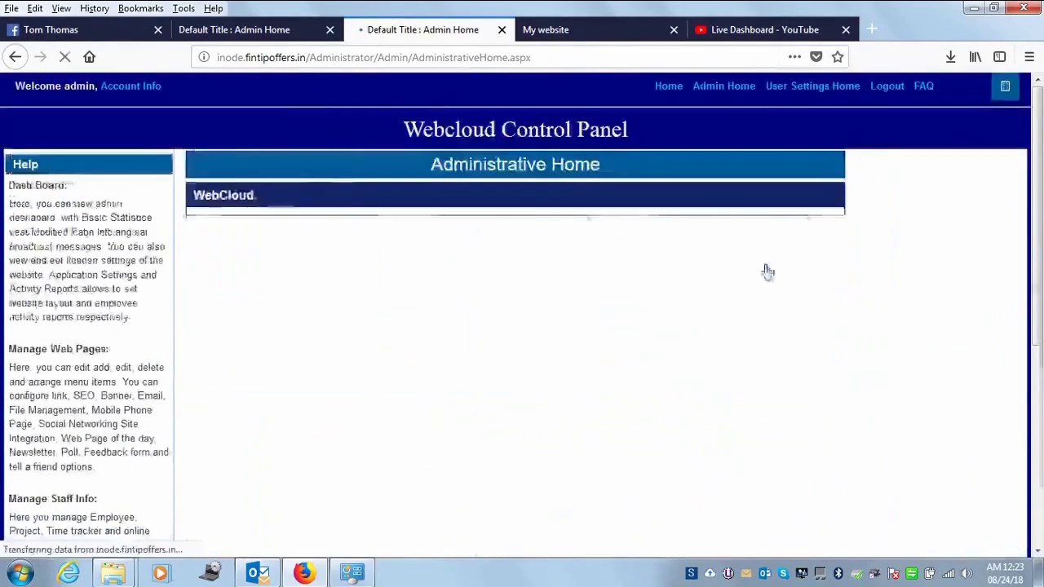
{"action": "scroll", "coordinate": [1040, 198], "scroll_direction": "down", "scroll_amount": 3}
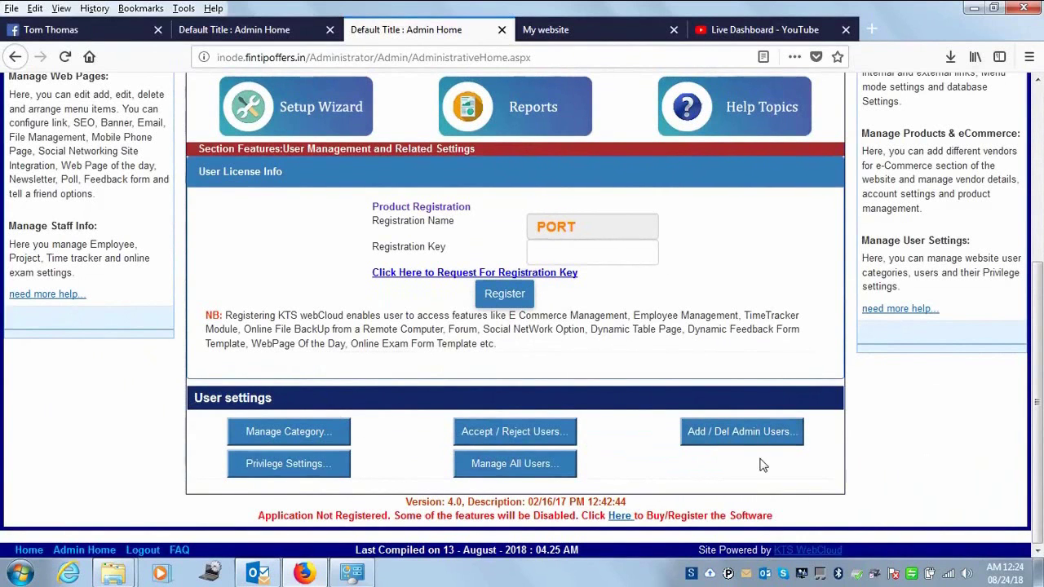
{"action": "left_click", "coordinate": [515, 464]}
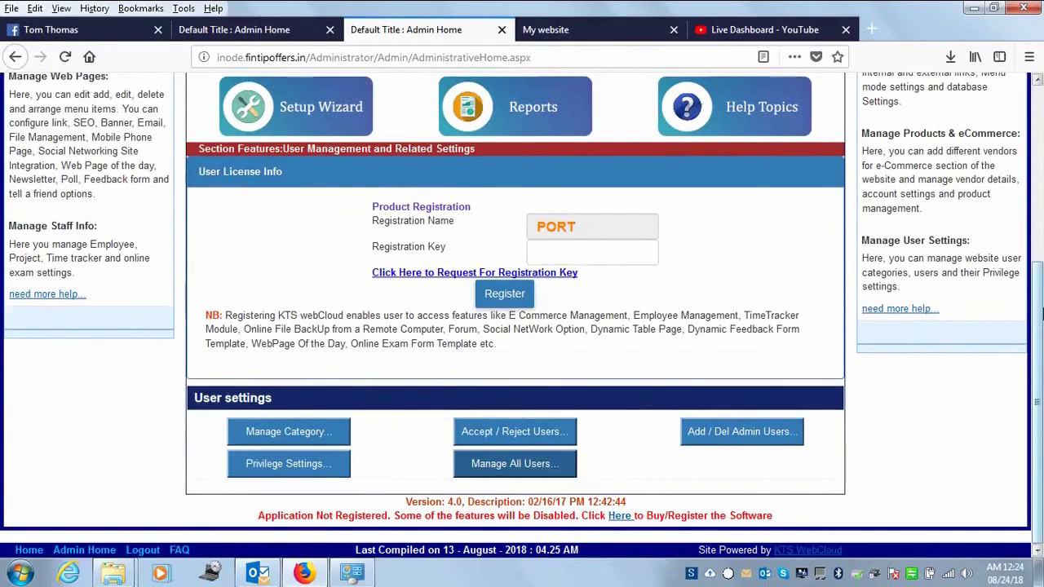
Step: Open User Settings Home to examine the account dashboard and expand the admin profile menu
{"action": "left_click_drag", "start_coordinate": [1040, 355], "coordinate": [1041, 174]}
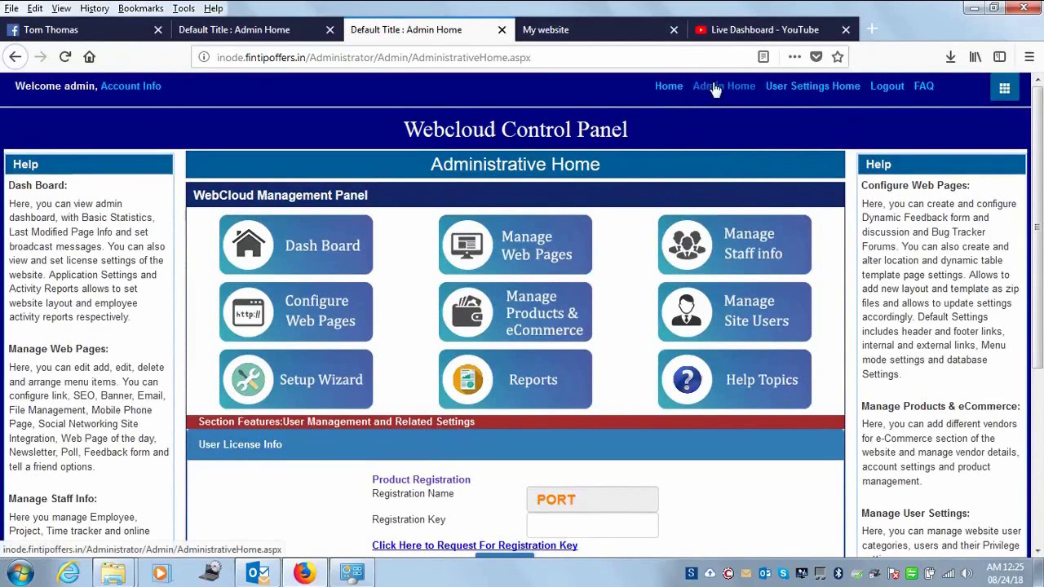
{"action": "left_click", "coordinate": [802, 94]}
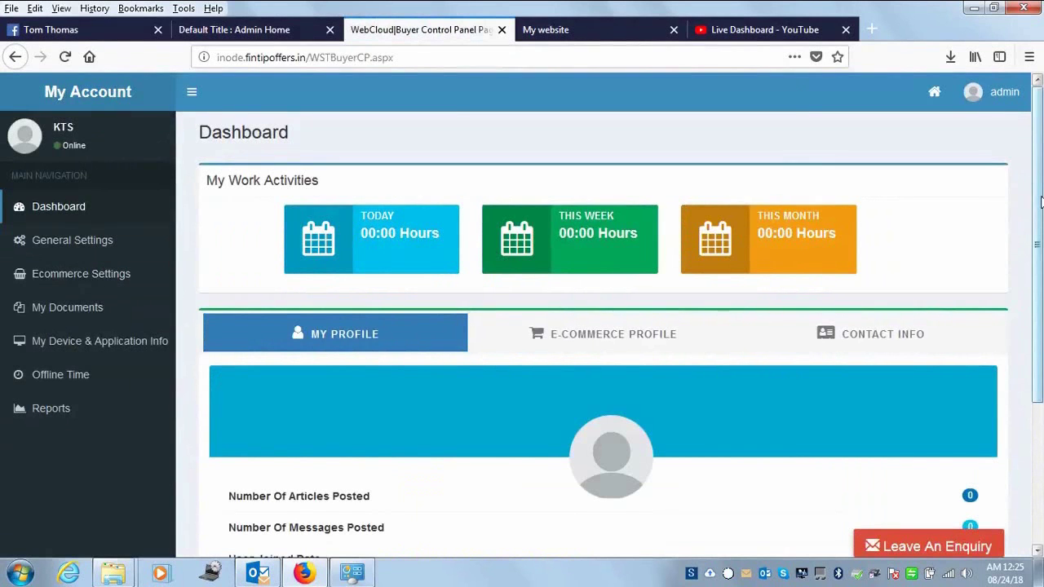
{"action": "scroll", "coordinate": [1017, 400], "scroll_direction": "down", "scroll_amount": 4}
{"action": "scroll", "coordinate": [1017, 399], "scroll_direction": "up", "scroll_amount": 4}
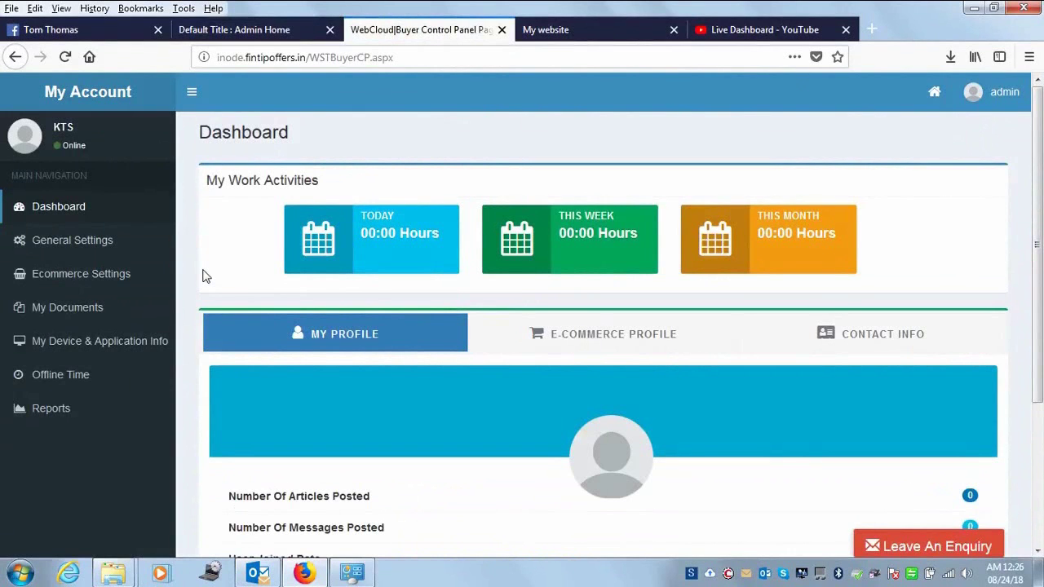
{"action": "left_click", "coordinate": [1003, 94]}
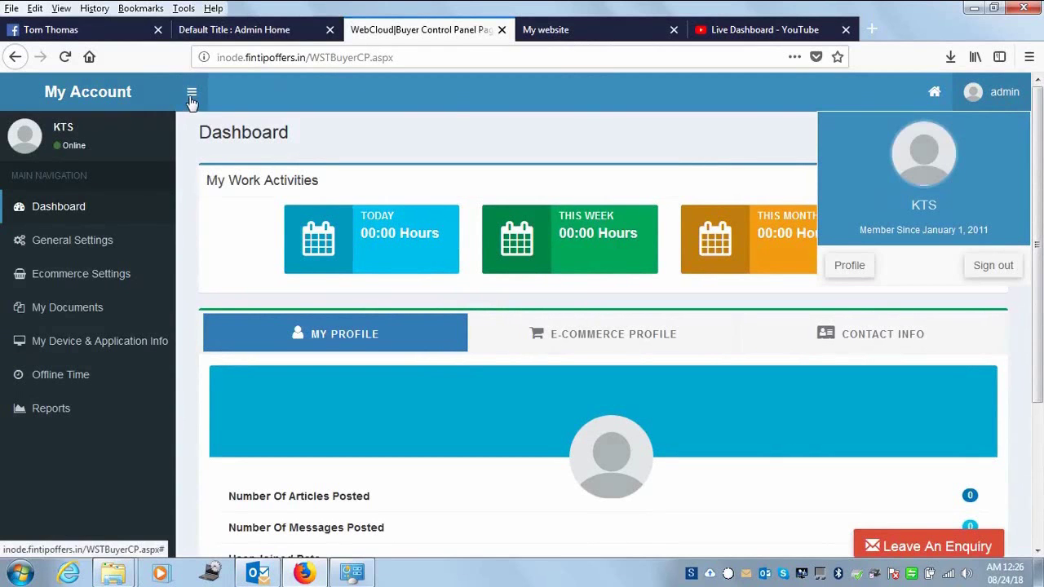
Step: Leave the account dashboard for the website's home page and reopen the Admin Home from there
{"action": "left_click", "coordinate": [934, 94]}
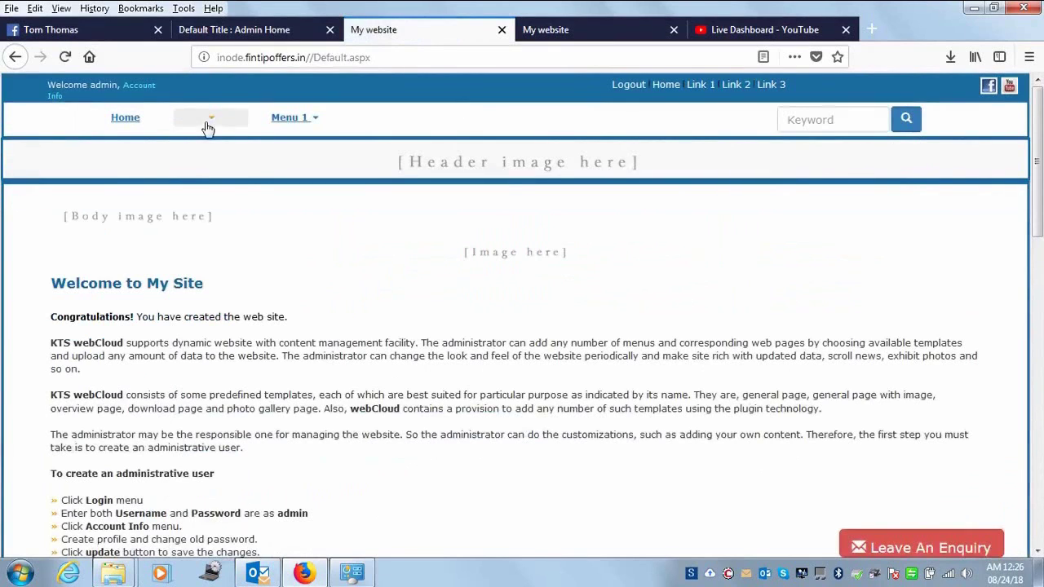
{"action": "left_click", "coordinate": [208, 124]}
{"action": "left_click", "coordinate": [137, 144]}
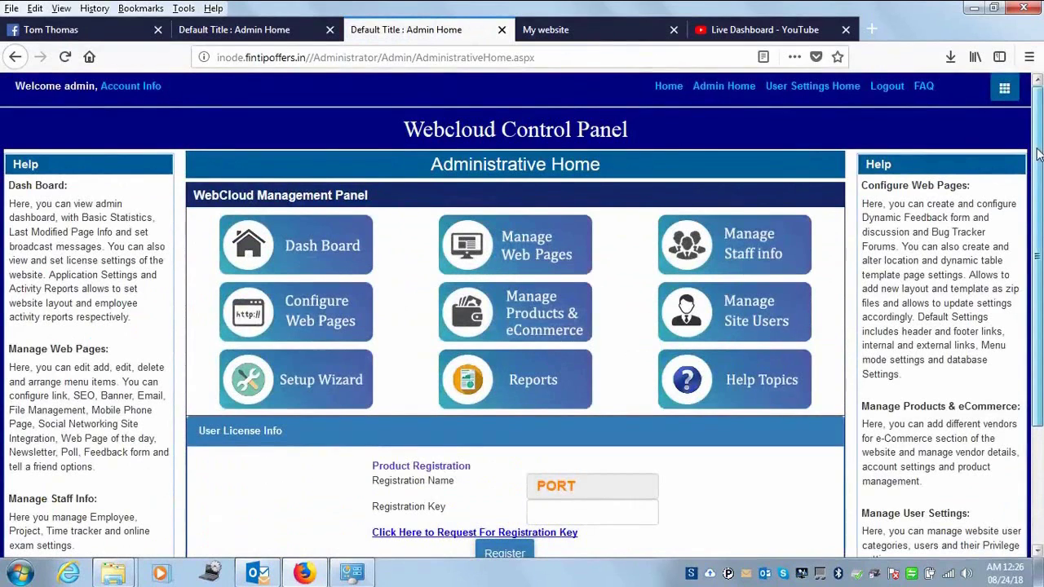
Step: Examine the Product Registration fields and the registration note under User License Info
{"action": "left_click_drag", "start_coordinate": [1037, 155], "coordinate": [1041, 306]}
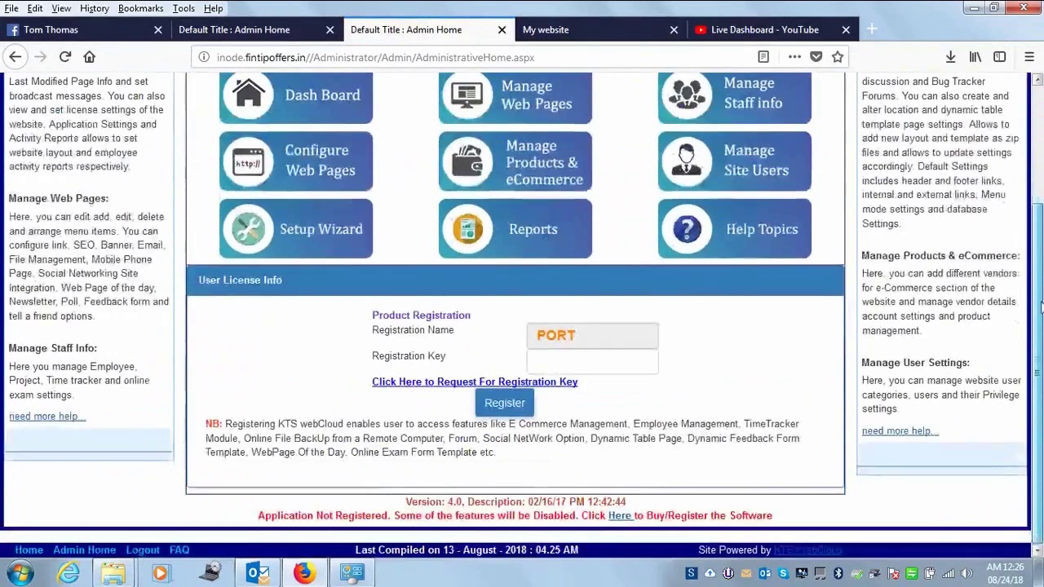
{"action": "left_click", "coordinate": [618, 355]}
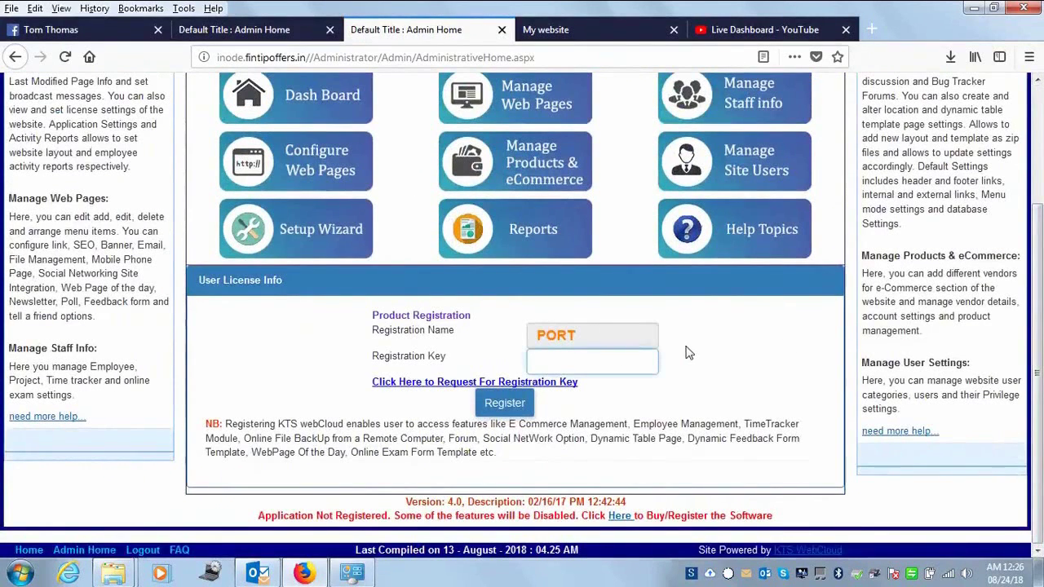
{"action": "left_click", "coordinate": [728, 344]}
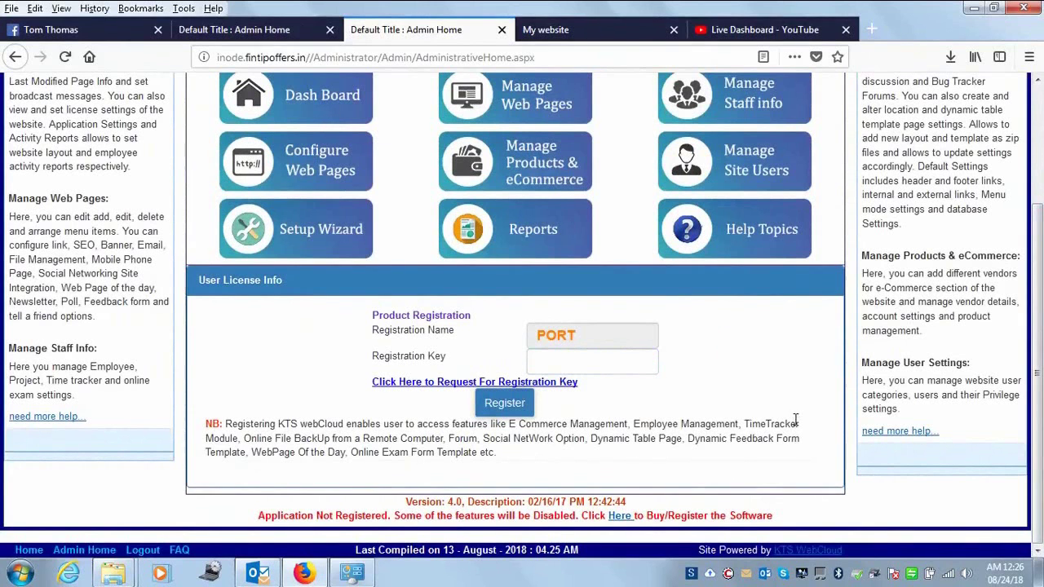
{"action": "left_click_drag", "start_coordinate": [1039, 314], "coordinate": [1035, 195]}
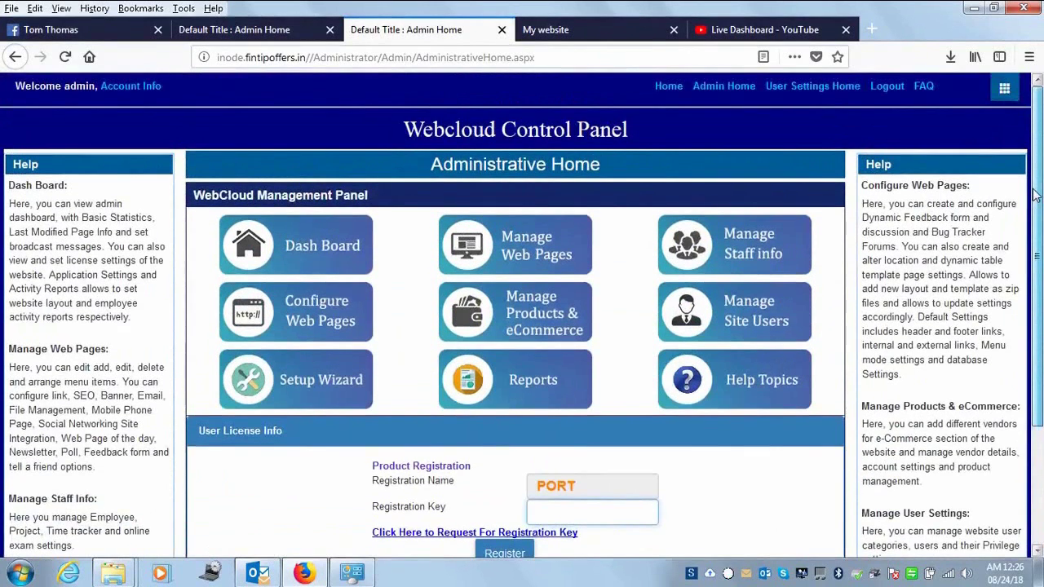
{"action": "left_click_drag", "start_coordinate": [1036, 194], "coordinate": [1039, 288]}
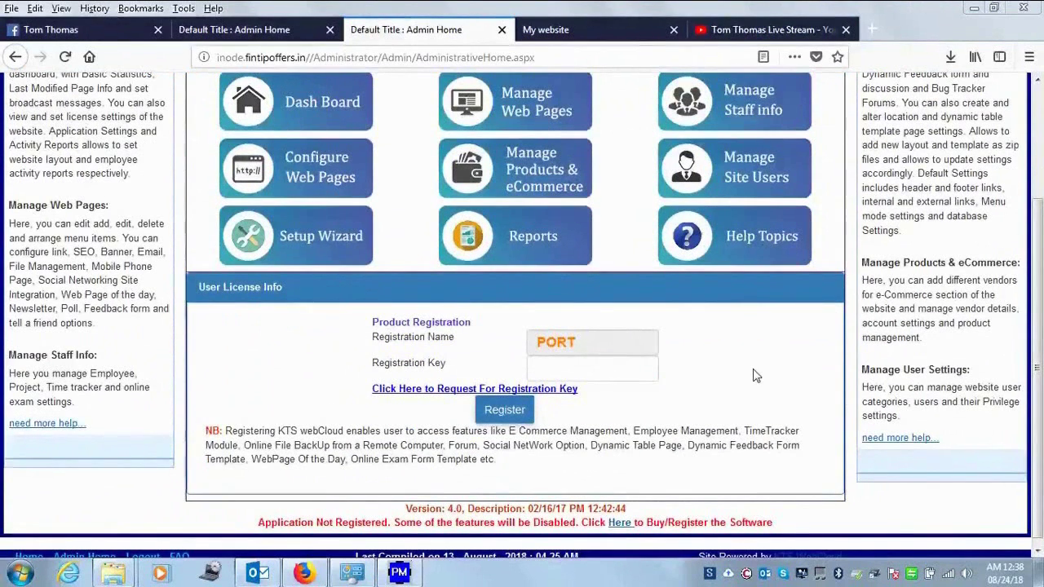
Step: Go to the website's home page and load the Admin Home again to refresh its license information
{"action": "left_click_drag", "start_coordinate": [1039, 282], "coordinate": [1038, 151]}
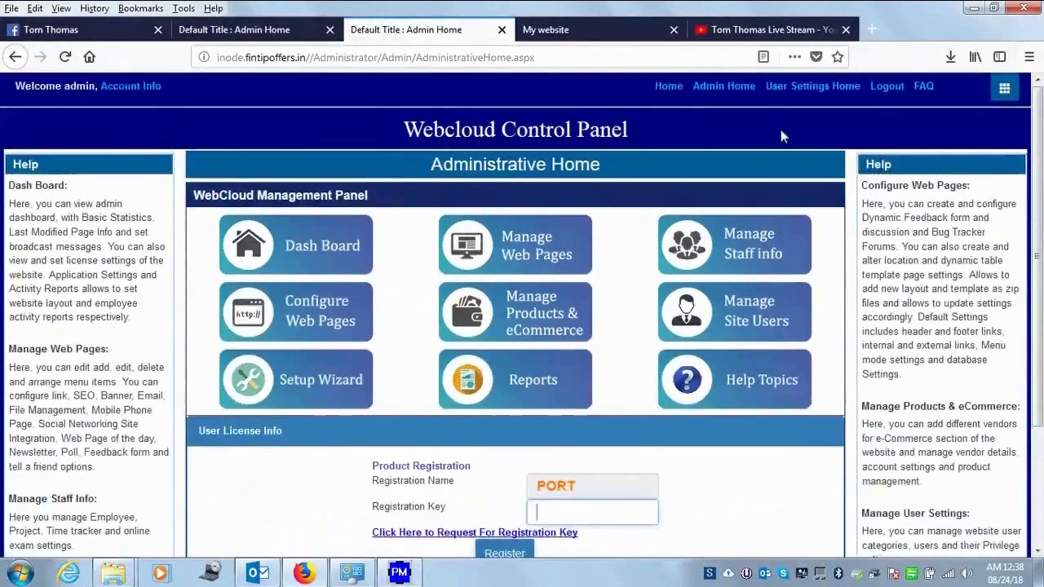
{"action": "left_click", "coordinate": [668, 86]}
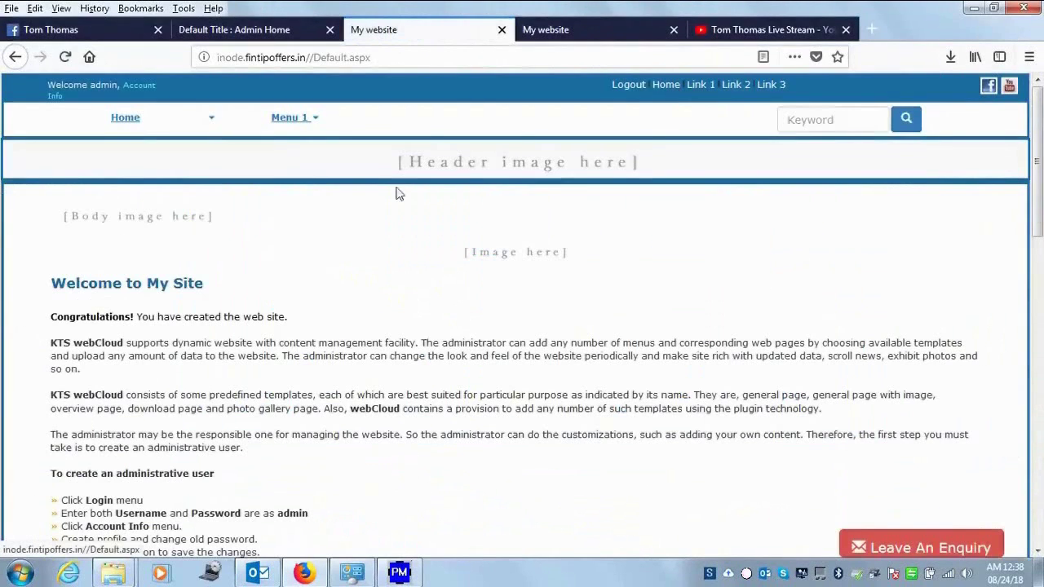
{"action": "left_click", "coordinate": [211, 119]}
{"action": "left_click", "coordinate": [142, 140]}
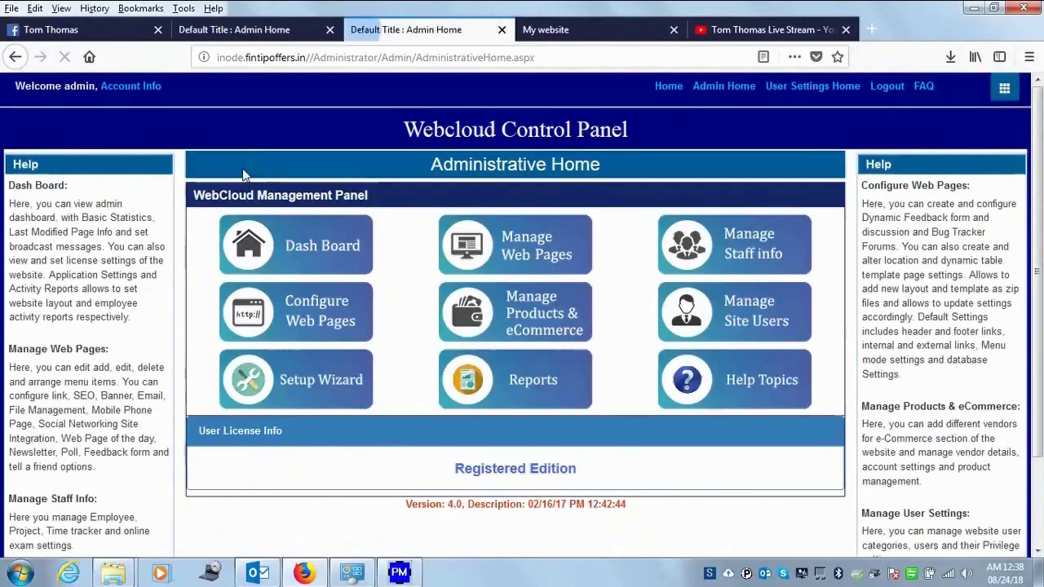
Step: Highlight the edition text under User License Info to examine the license status, and look over the page
{"action": "left_click_drag", "start_coordinate": [1039, 297], "coordinate": [1039, 253]}
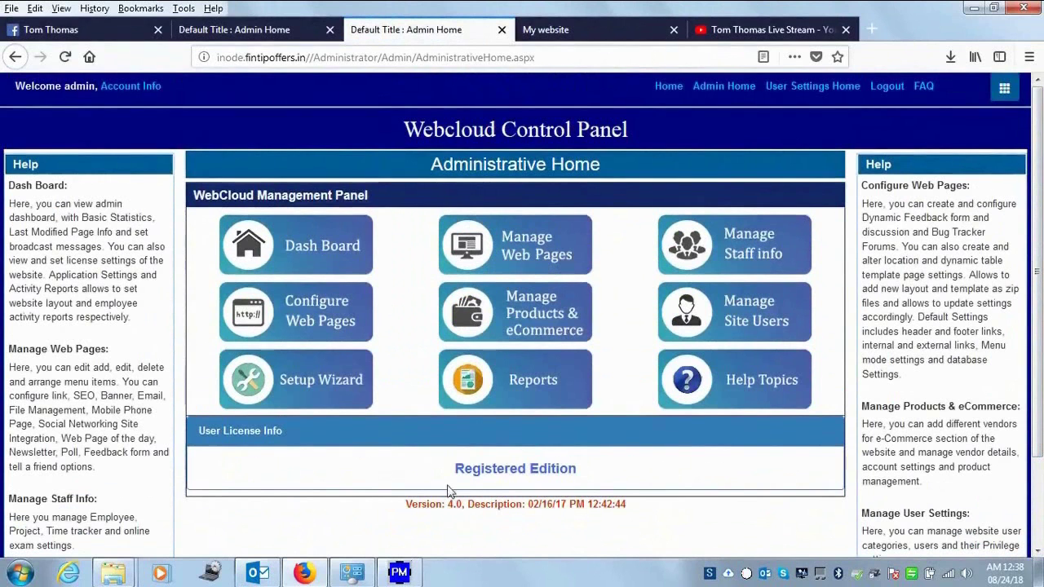
{"action": "left_click_drag", "start_coordinate": [450, 475], "coordinate": [607, 473]}
{"action": "left_click", "coordinate": [608, 474]}
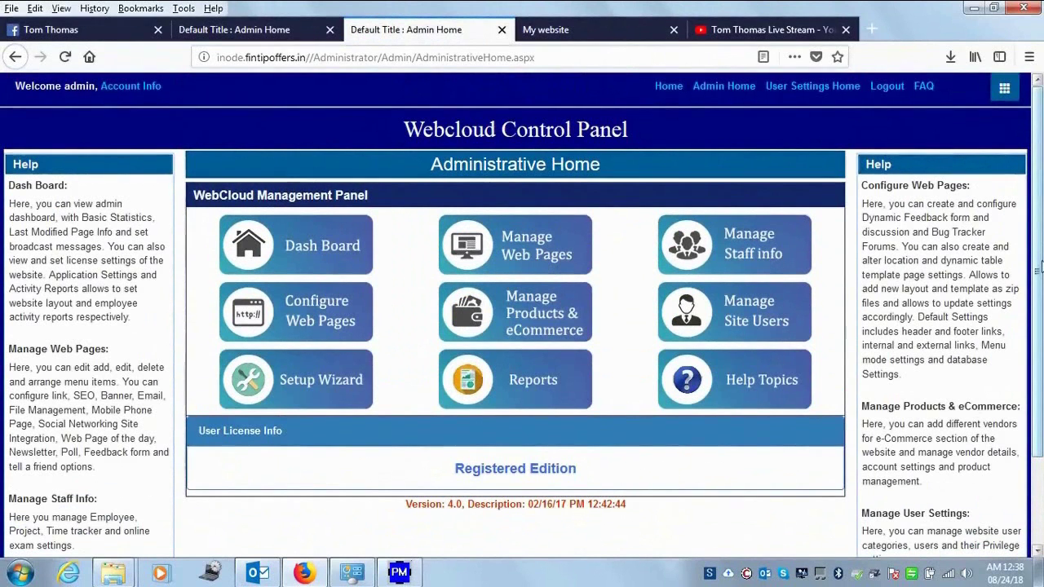
{"action": "scroll", "coordinate": [1041, 302], "scroll_direction": "down", "scroll_amount": 3}
{"action": "scroll", "coordinate": [1040, 234], "scroll_direction": "up", "scroll_amount": 3}
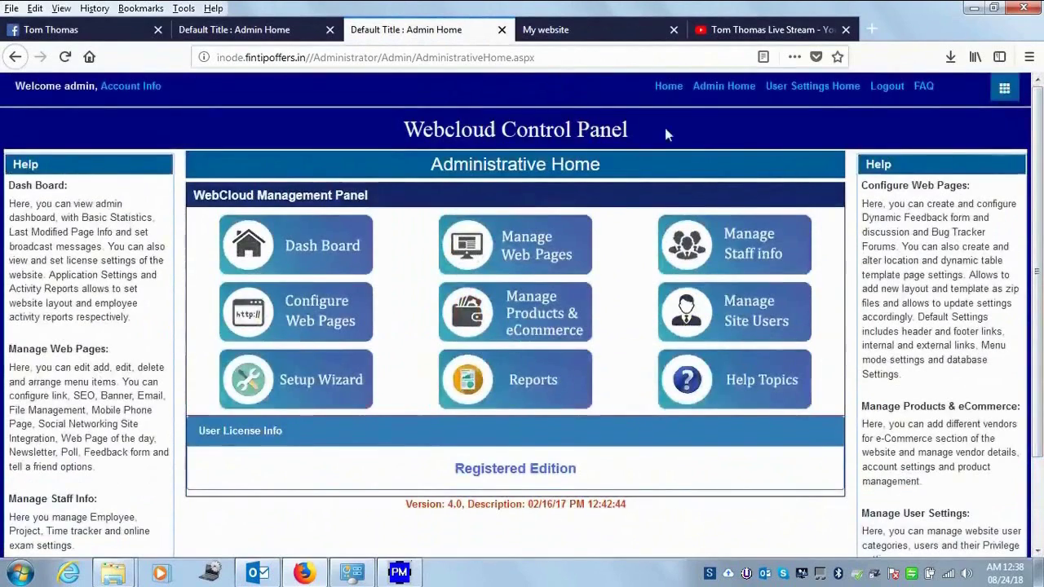
Step: Look over the home page of the separately opened My website page, and return to the Admin Home
{"action": "left_click", "coordinate": [562, 30]}
{"action": "left_click", "coordinate": [151, 128]}
{"action": "scroll", "coordinate": [1039, 196], "scroll_direction": "down", "scroll_amount": 10}
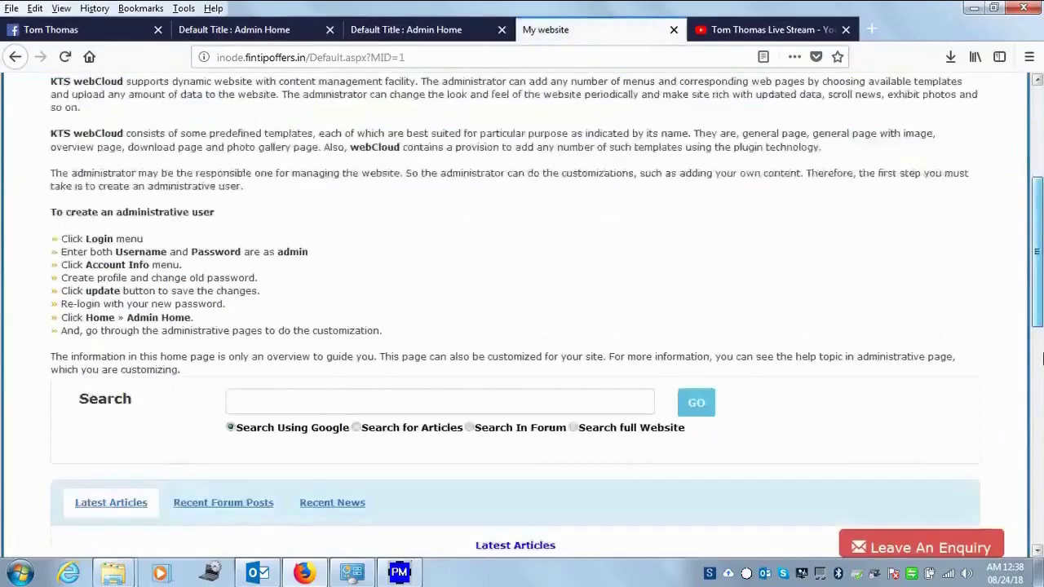
{"action": "scroll", "coordinate": [1039, 161], "scroll_direction": "up", "scroll_amount": 10}
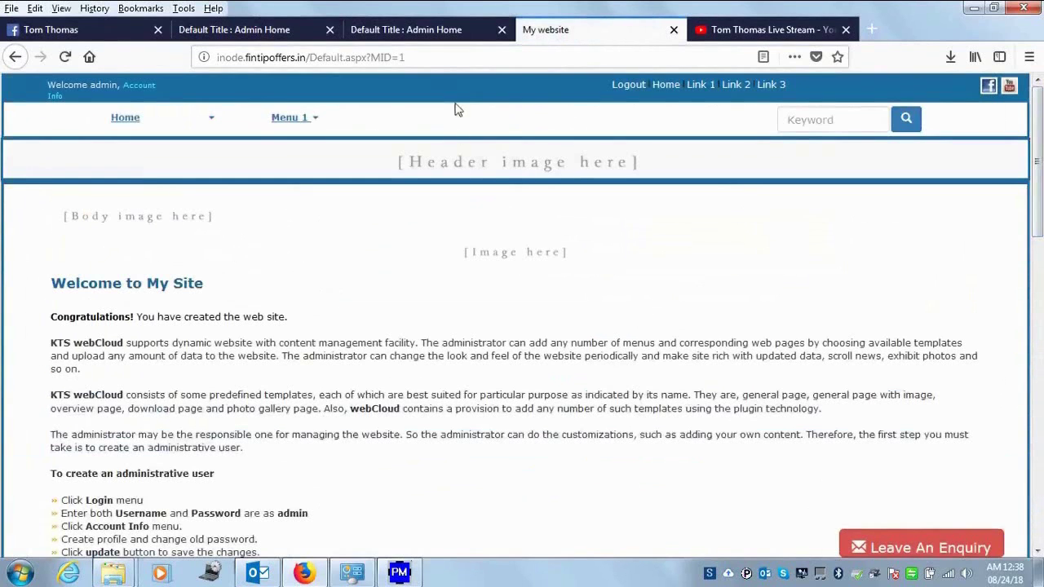
{"action": "left_click", "coordinate": [408, 30]}
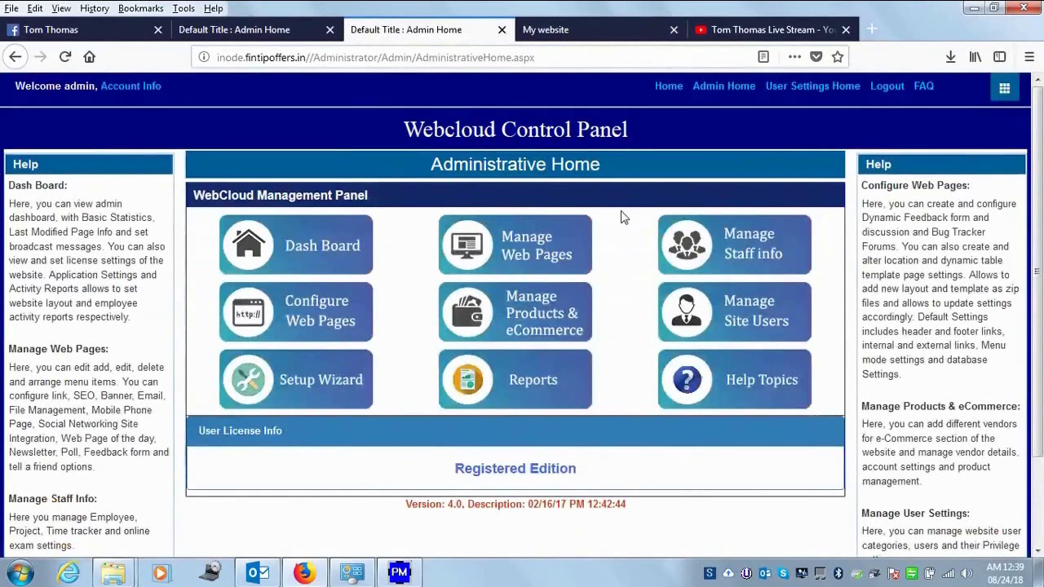